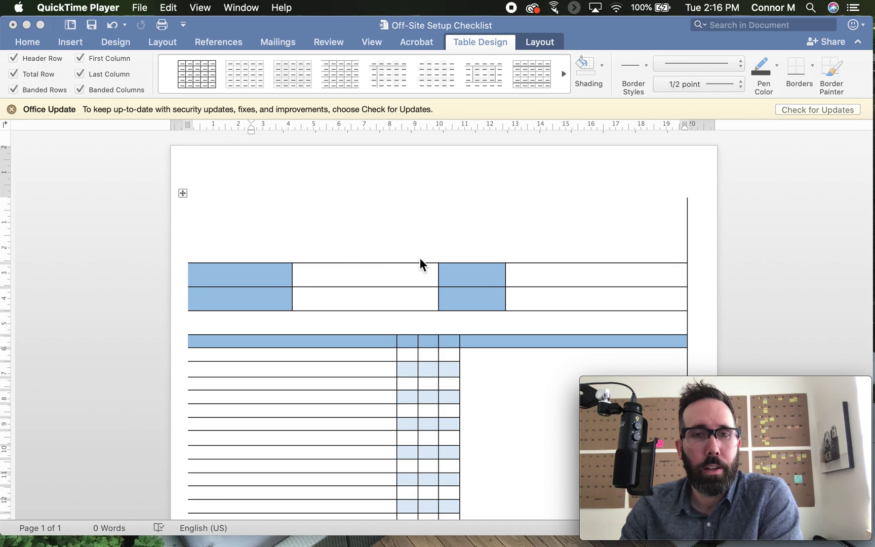
- Type 'Off-site Setup Checklist' in the top cell, fix the typo, and remove leading spaces to centre it
scroll(421, 259, down, 5)
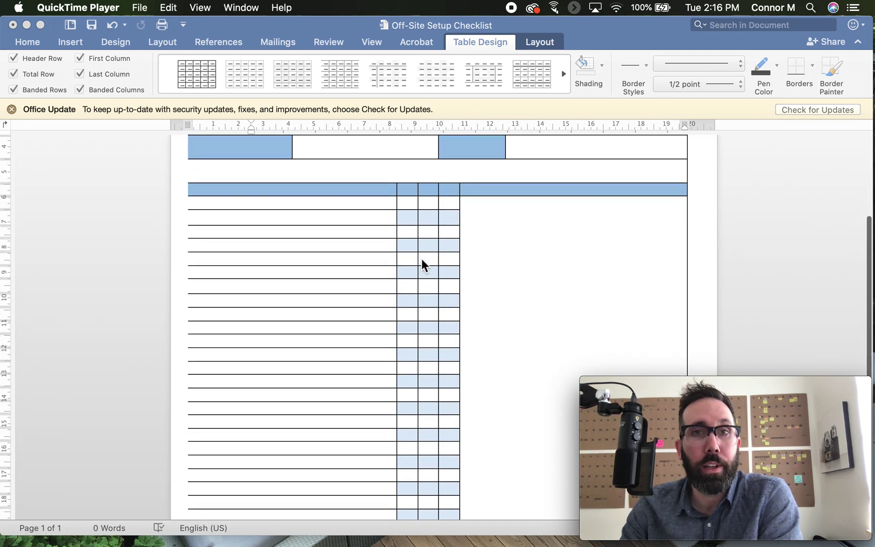
scroll(422, 258, down, 5)
scroll(421, 258, up, 5)
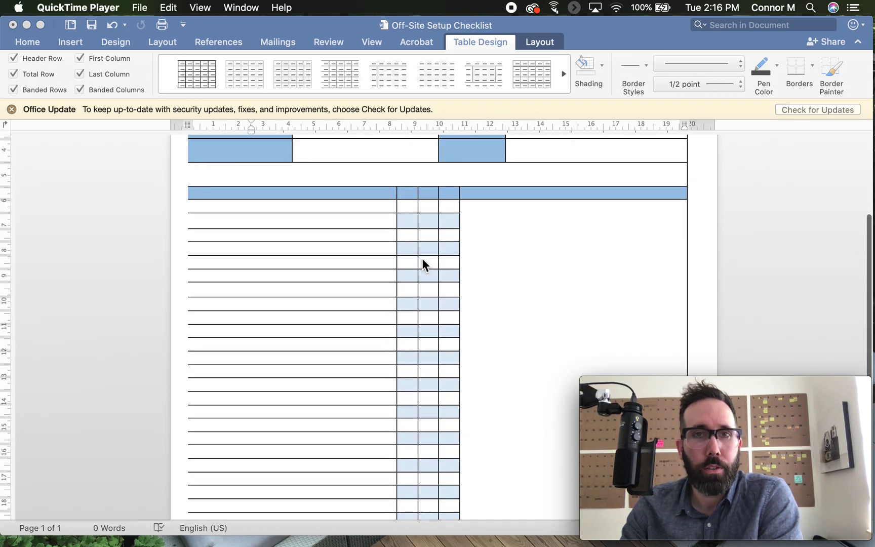
scroll(421, 261, up, 5)
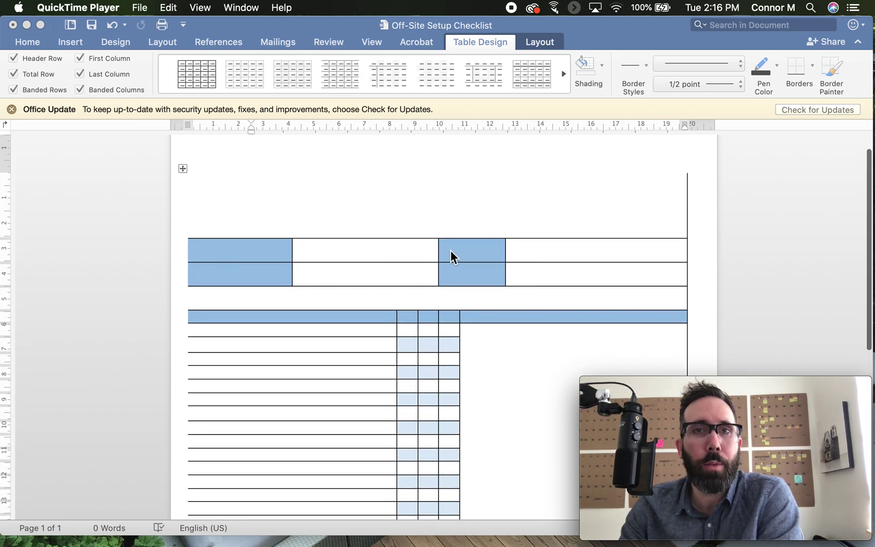
scroll(451, 250, down, 5)
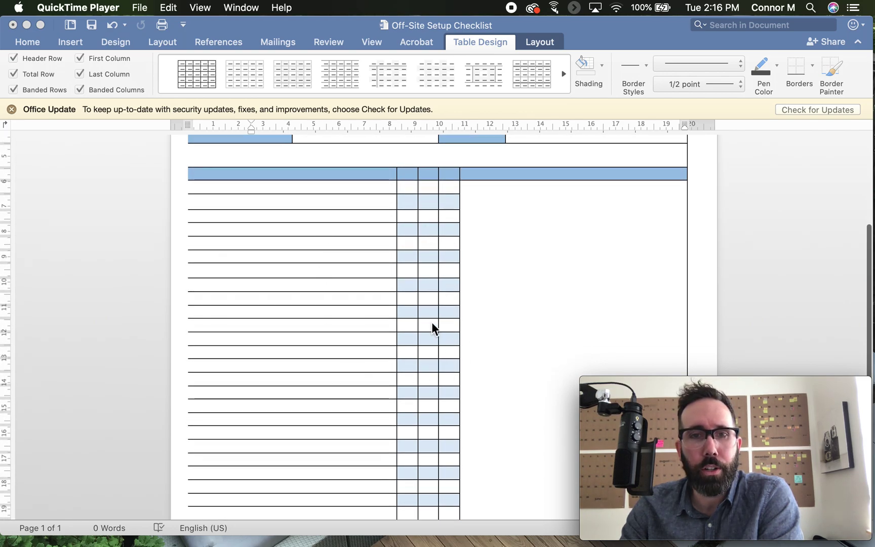
scroll(479, 338, up, 5)
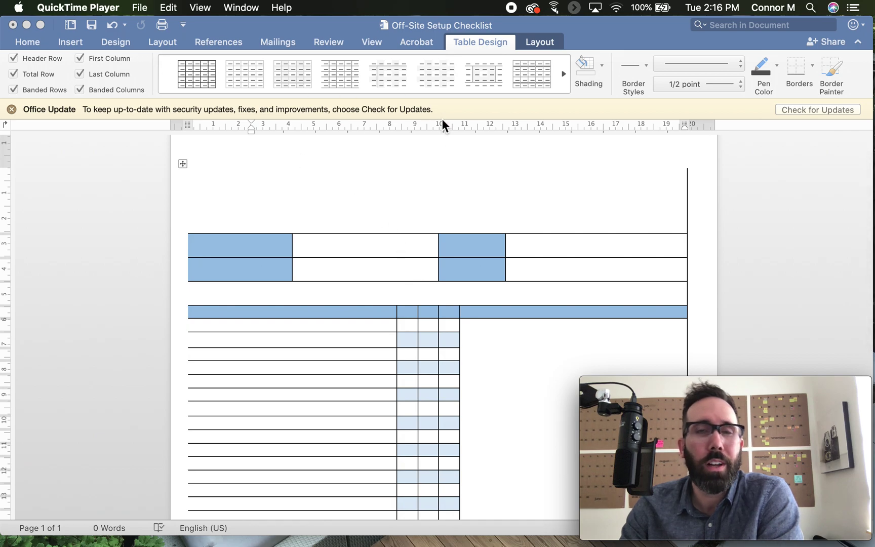
scroll(441, 145, up, 1)
click(401, 192)
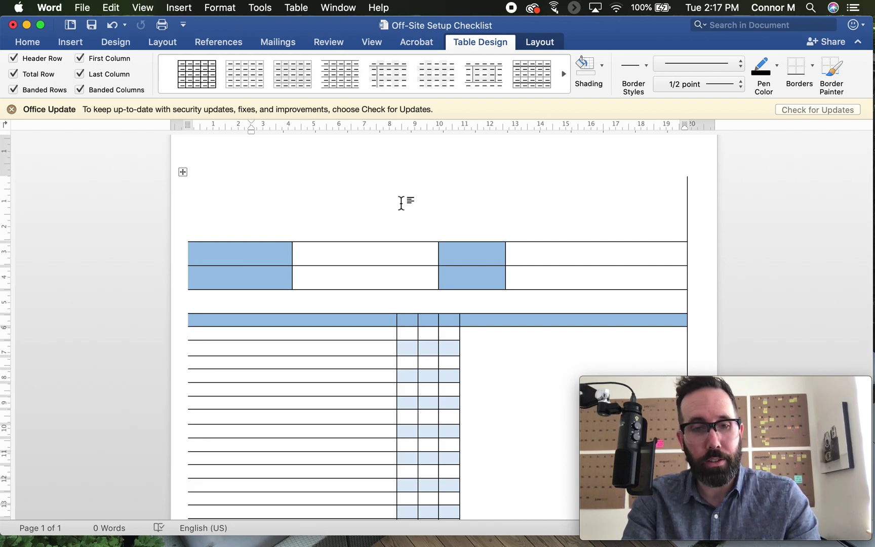
text(Off-)
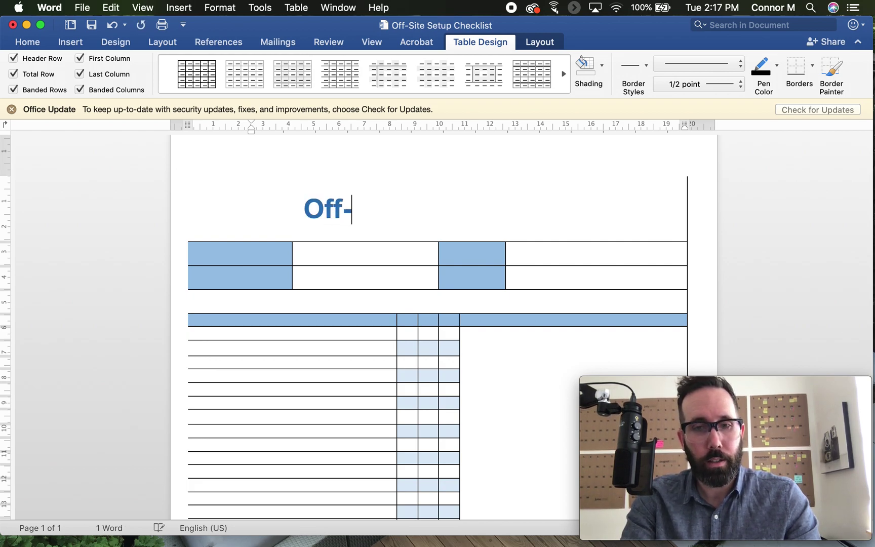
text(site Setu)
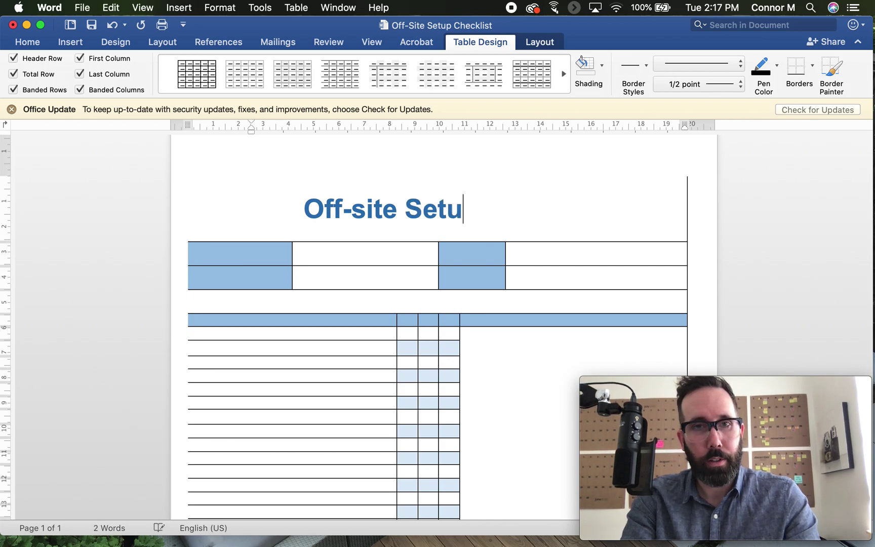
text(p Check;ist)
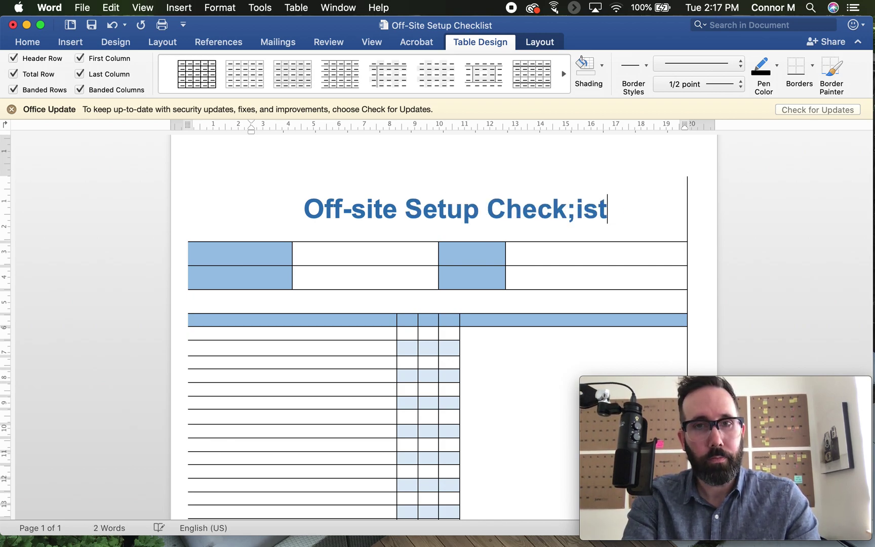
key(BackSpace)
key(BackSpace)
key(BackSpace)
key(BackSpace)
text(list)
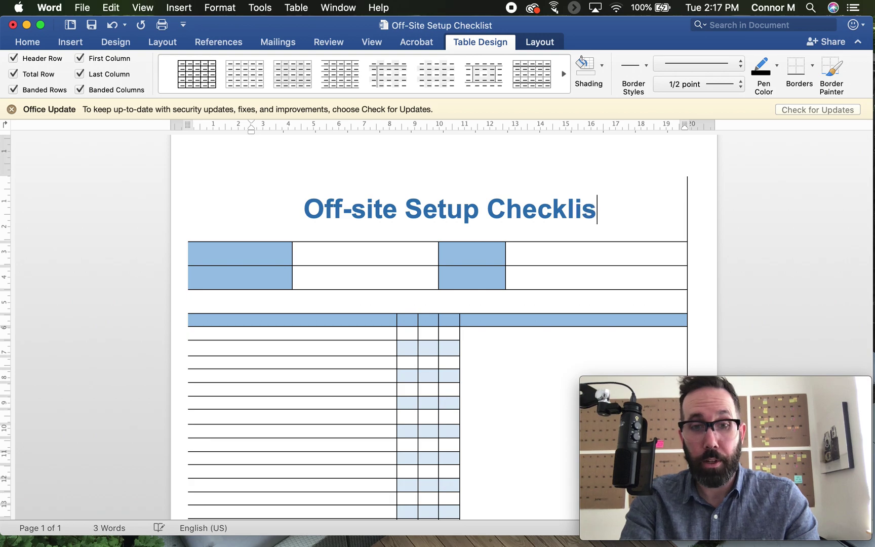
click(311, 208)
key(BackSpace)
key(BackSpace)
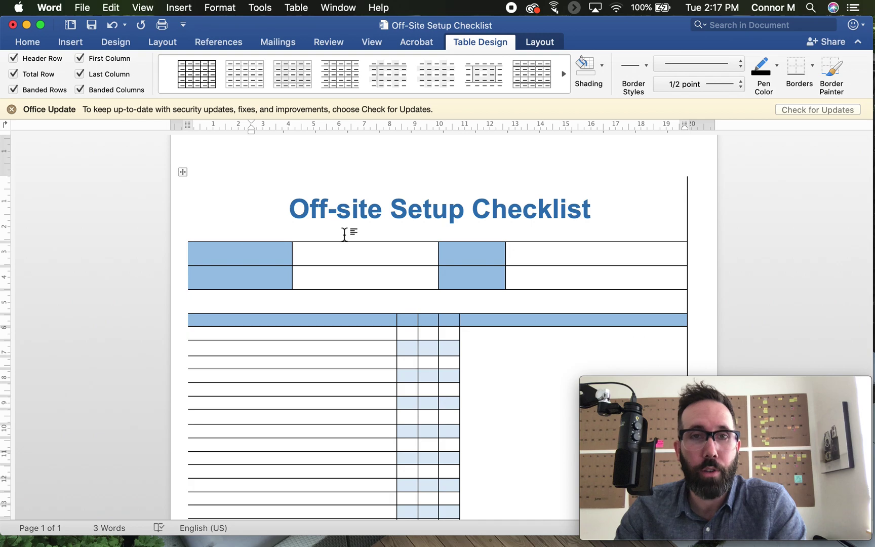
- Label the shaded info cells Company Name:, Site Lead:, Project: and Date:
click(280, 252)
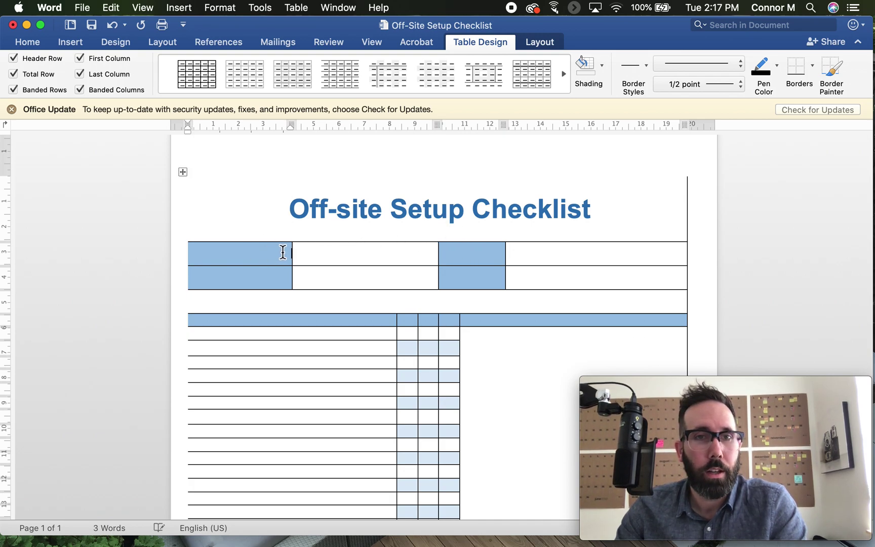
text(Comp)
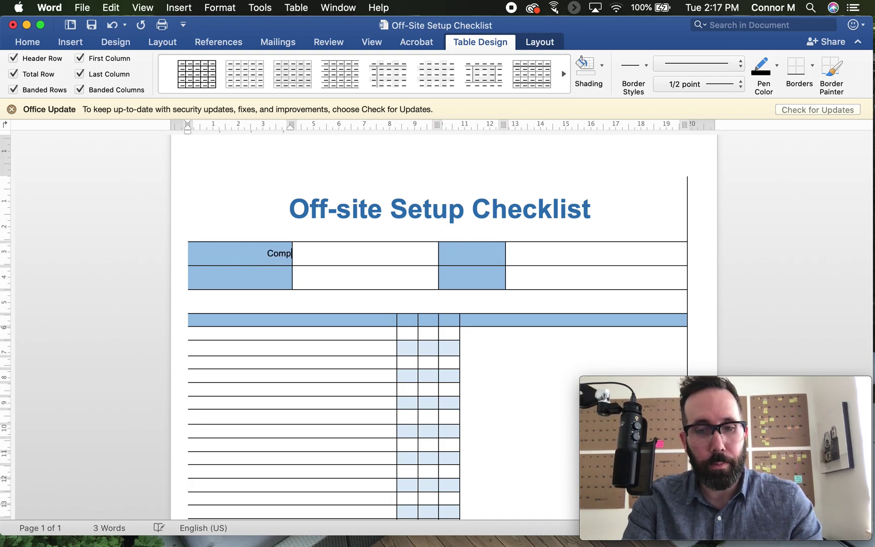
text(any Name:)
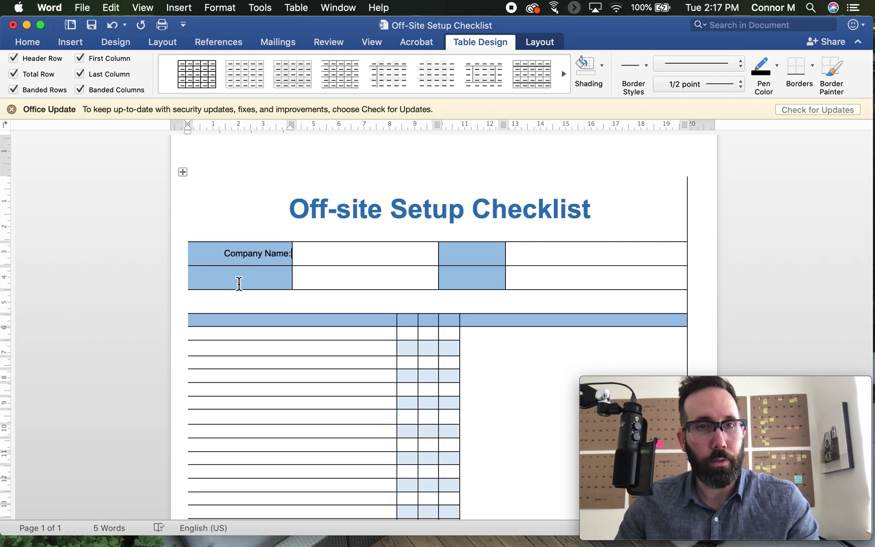
click(282, 279)
text(S)
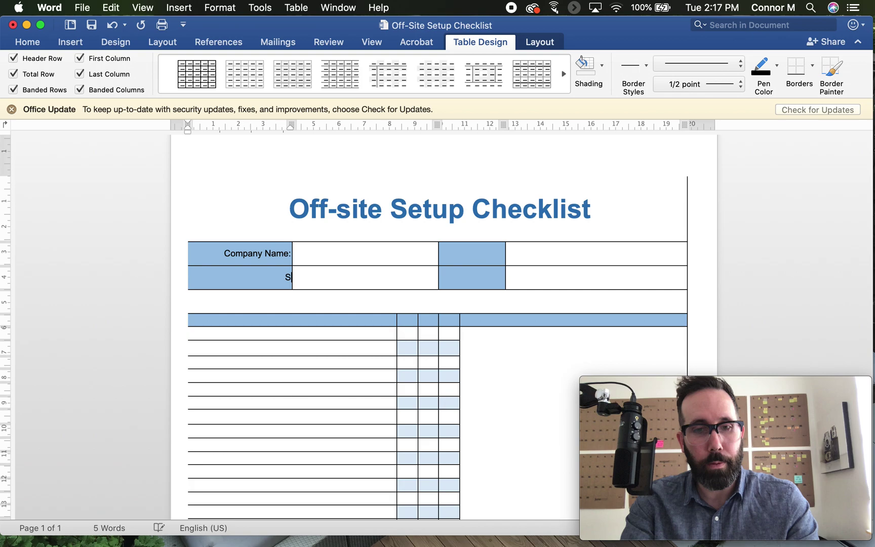
text(ite Lead:)
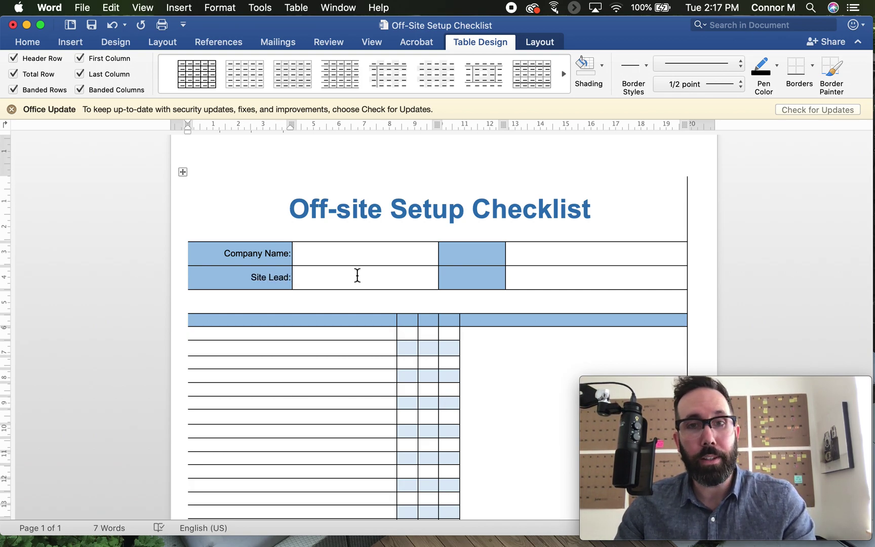
click(476, 254)
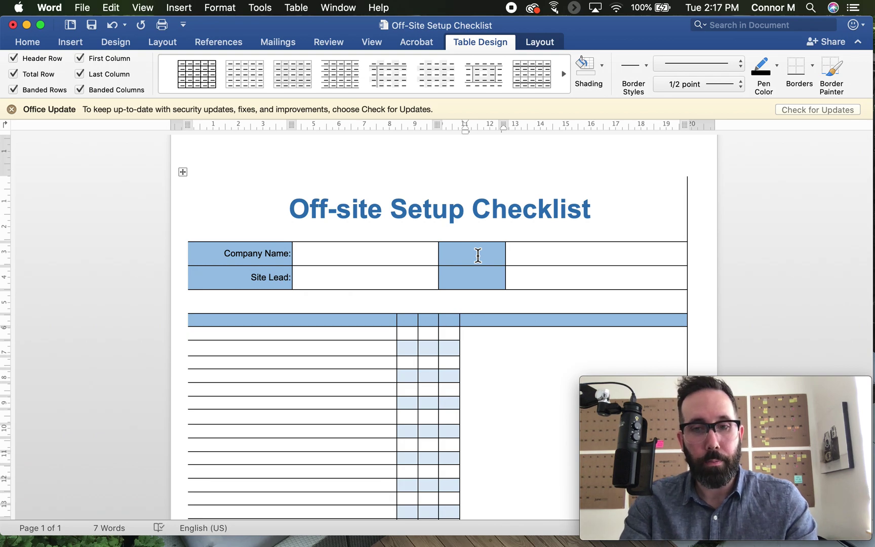
text(Proje)
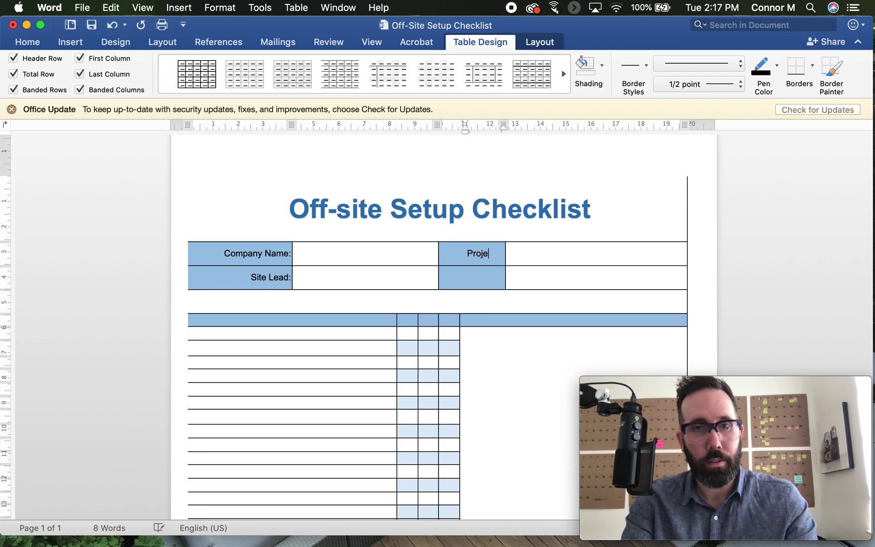
text(ct:)
click(496, 277)
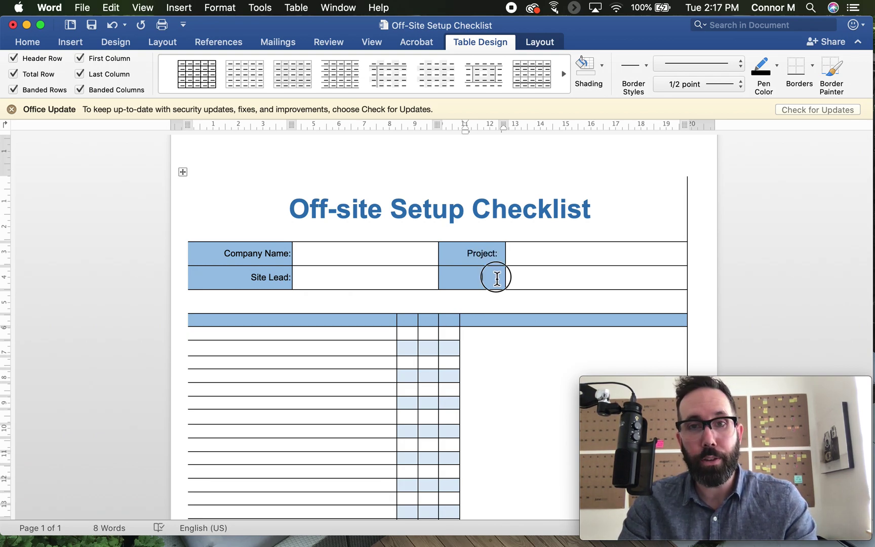
text(Date:)
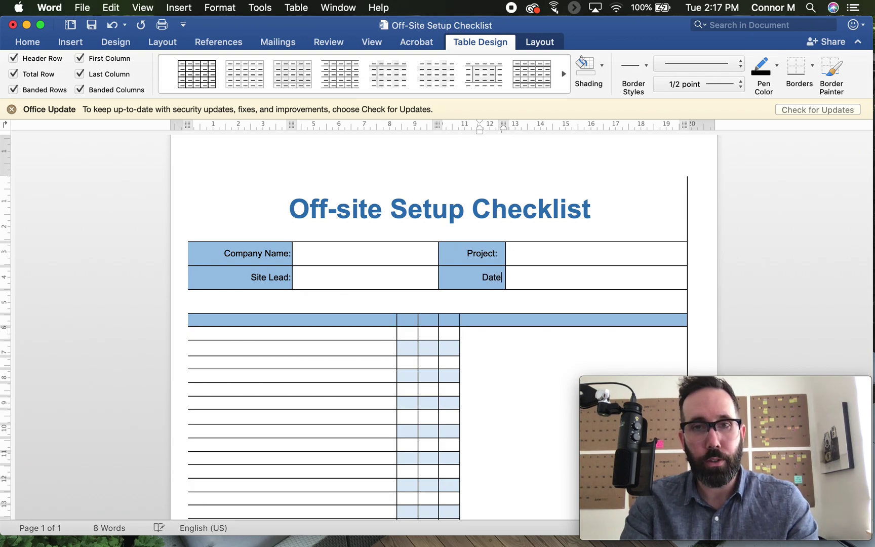
click(473, 253)
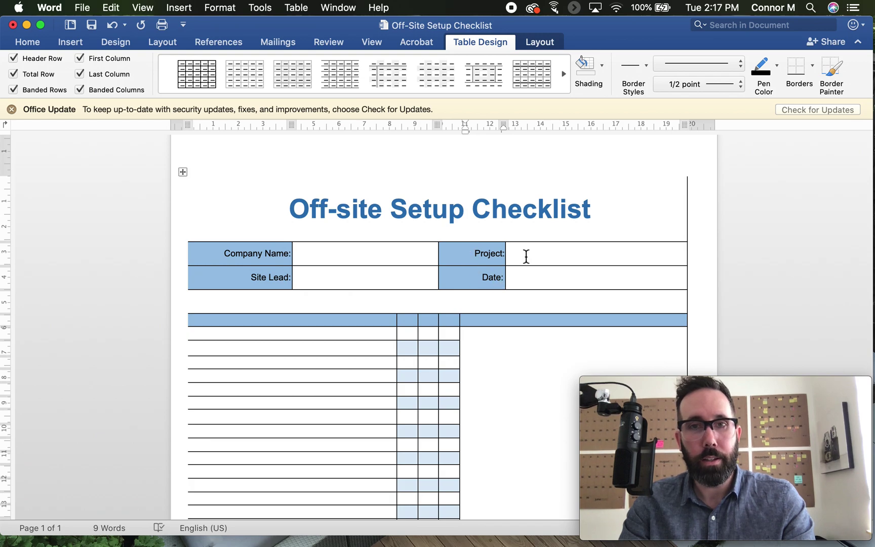
- Enter 'GBC Builders' as the company name and type the site lead's name
click(334, 262)
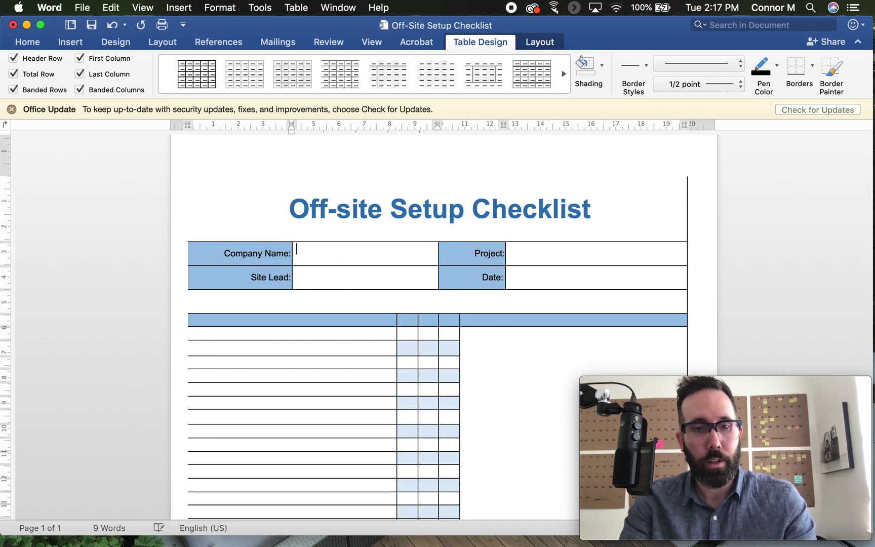
text(GBC Builderts)
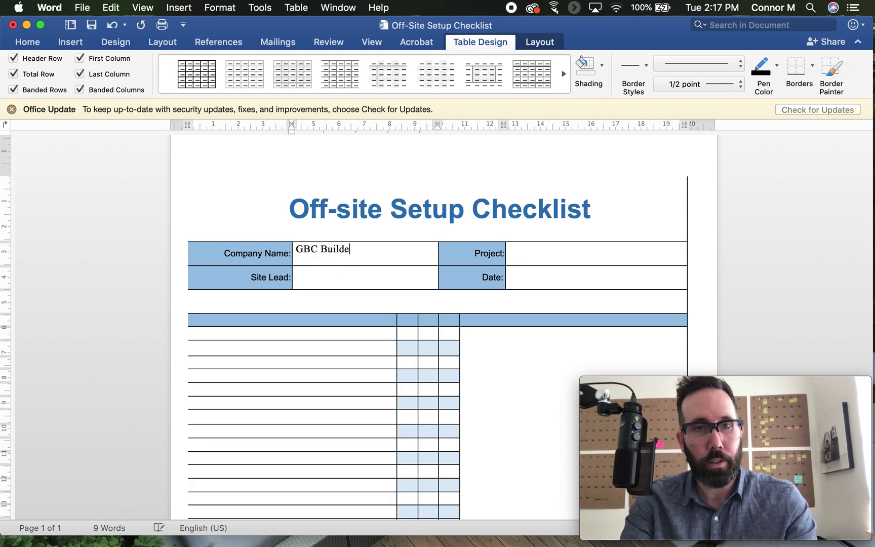
key(BackSpace)
key(BackSpace)
text(s)
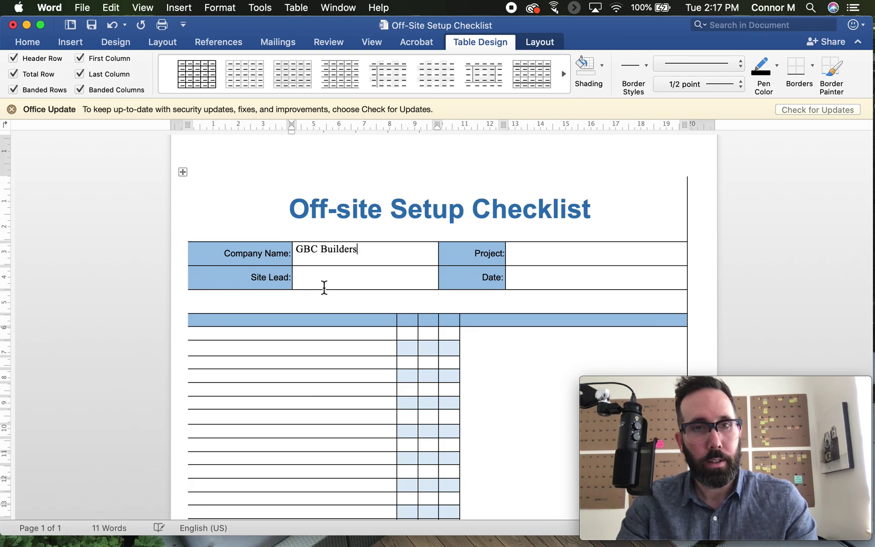
click(321, 278)
text(Conno)
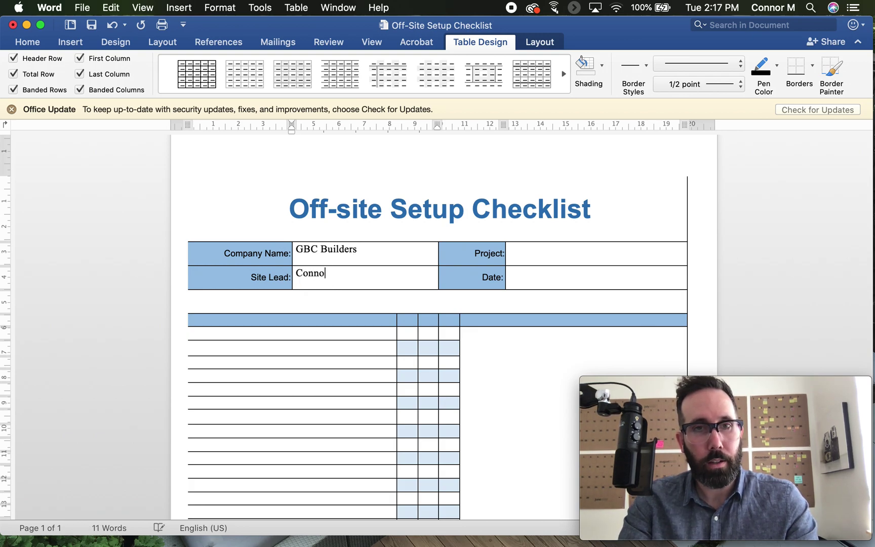
text(r M)
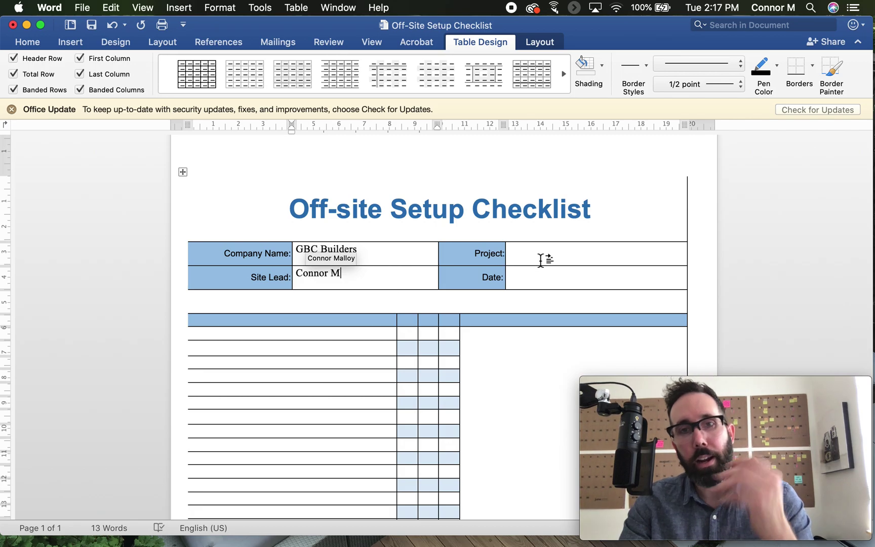
- Type Description in the first header cell and Notes in the wide last header cell
scroll(441, 363, down, 3)
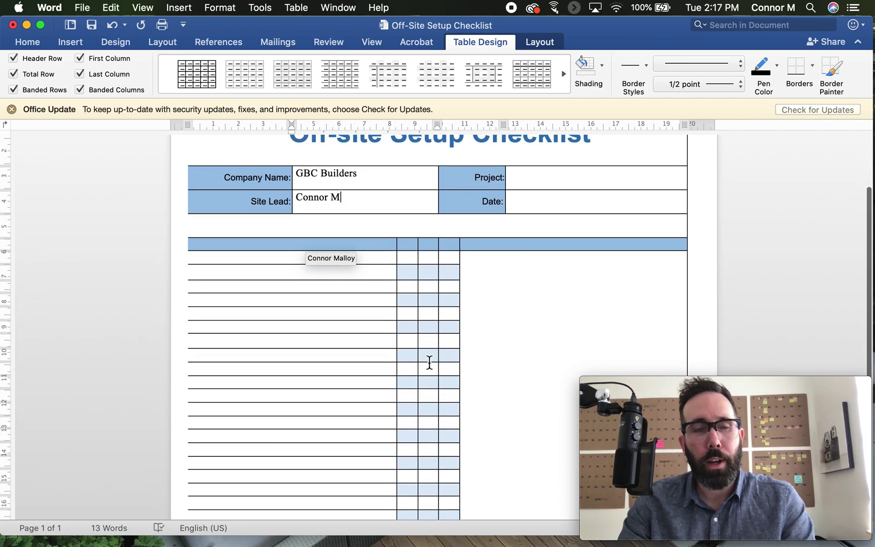
click(362, 344)
scroll(362, 344, down, 1)
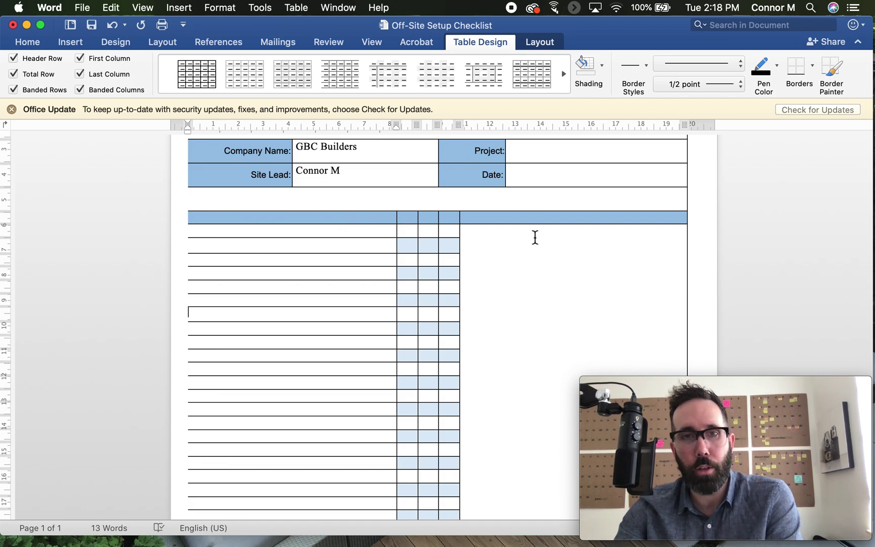
click(306, 218)
text(Des)
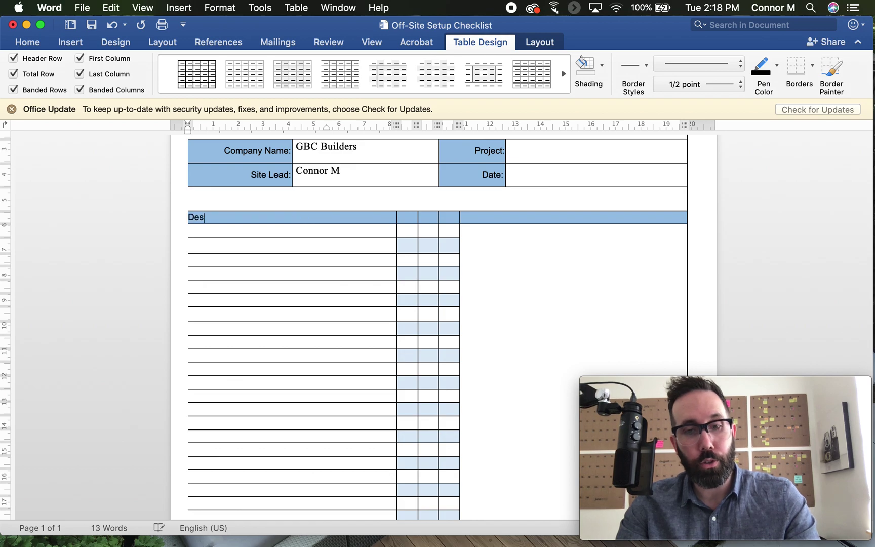
text(cr)
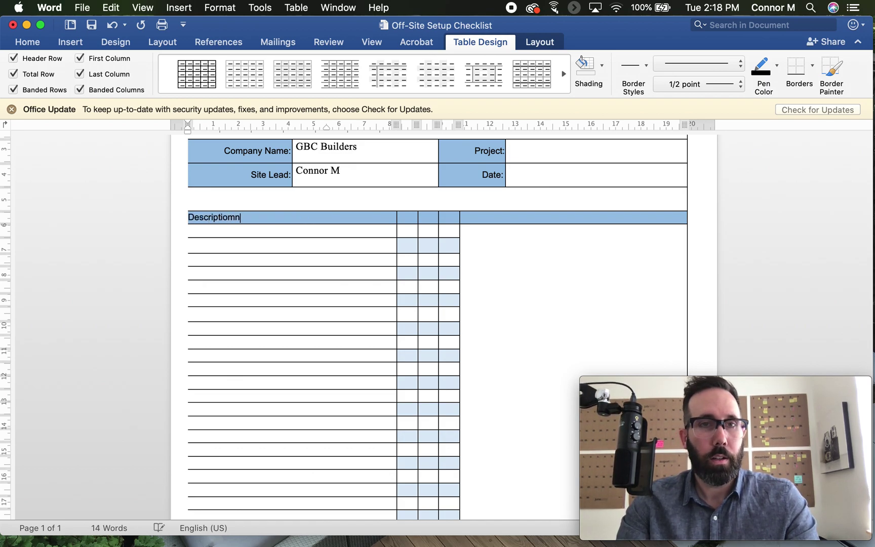
text(iptiom)
key(BackSpace)
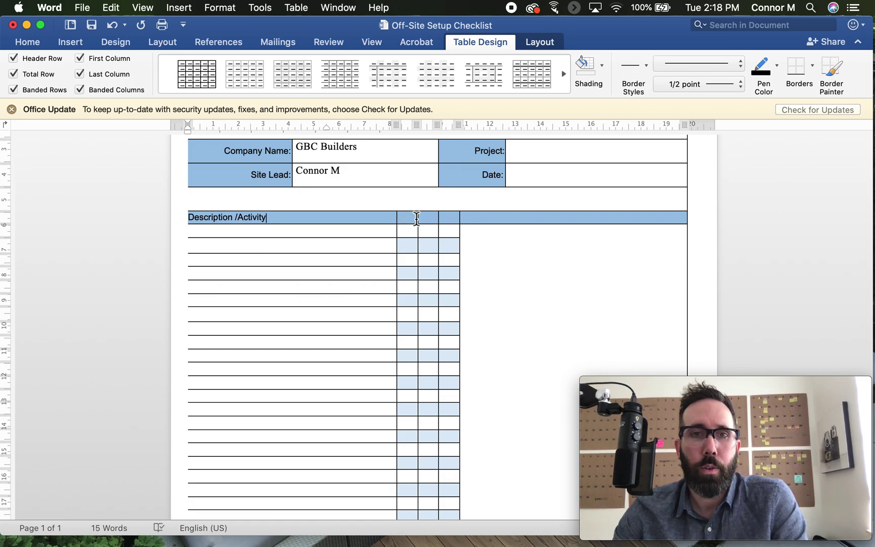
click(507, 220)
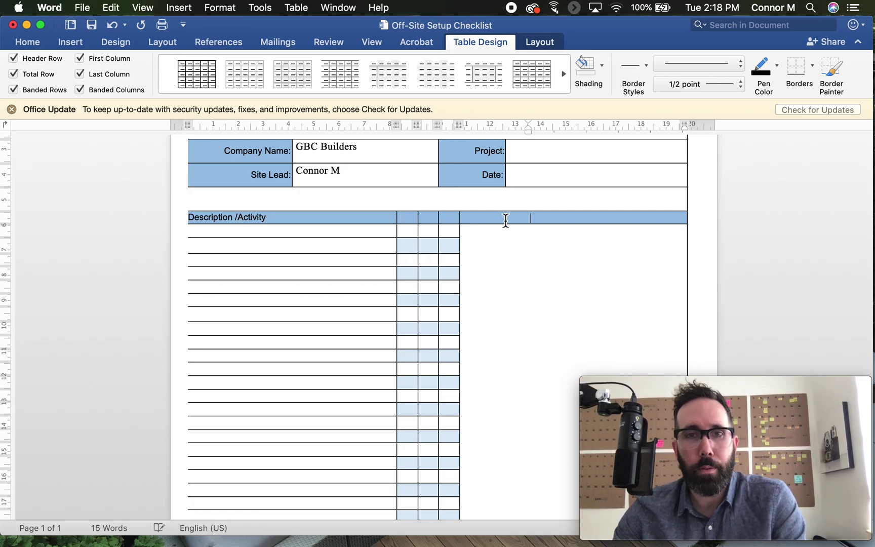
text(Noa)
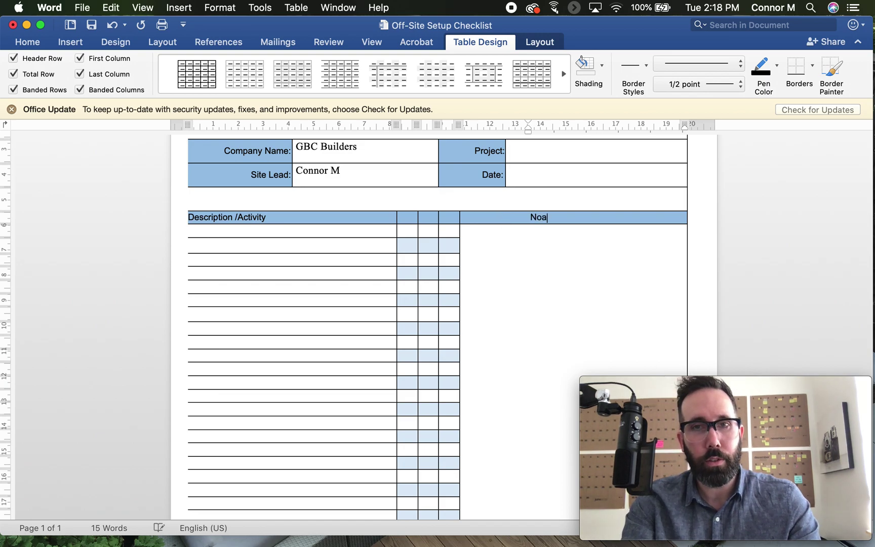
text(te)
key(BackSpace)
key(BackSpace)
key(BackSpace)
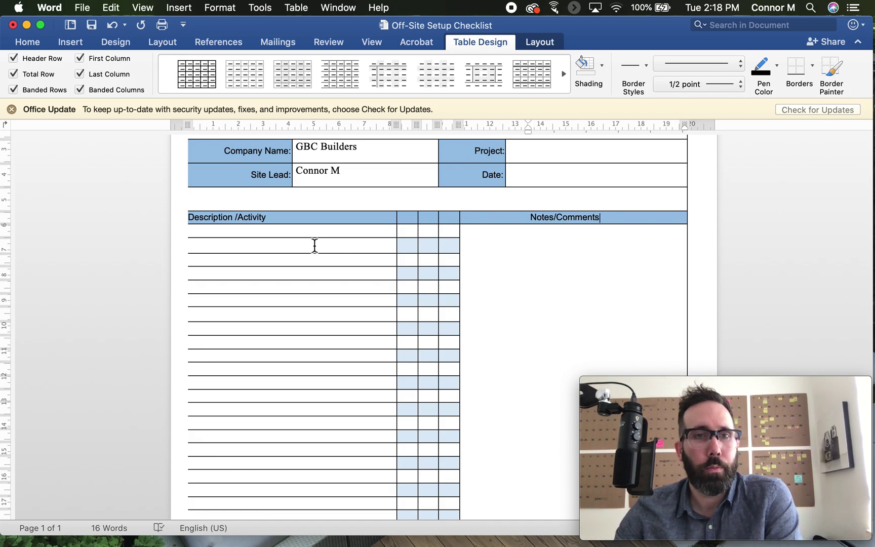
- Enter C and NS in the narrow header cells of the checklist table
click(408, 218)
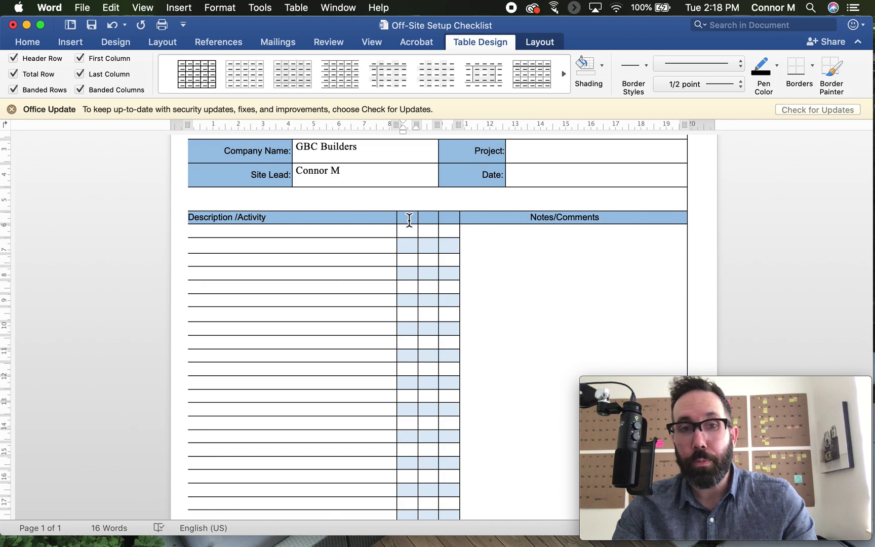
text(C)
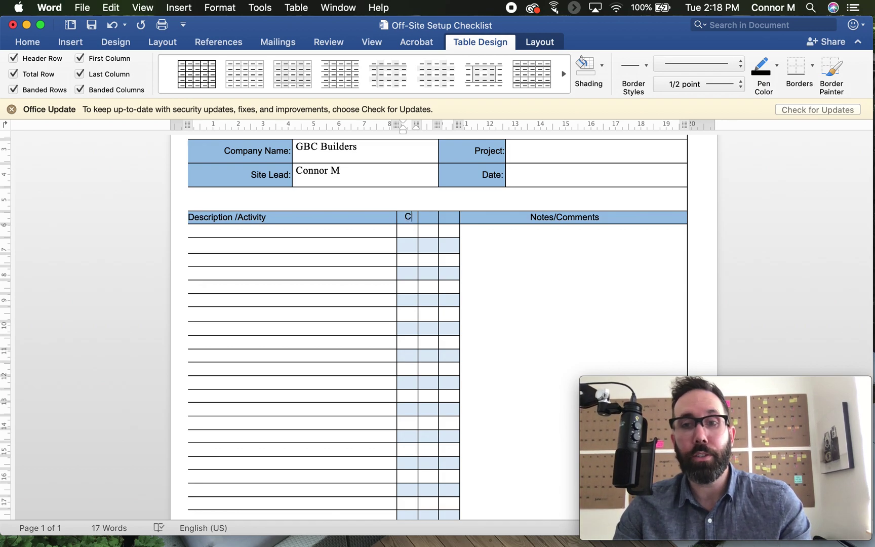
click(431, 220)
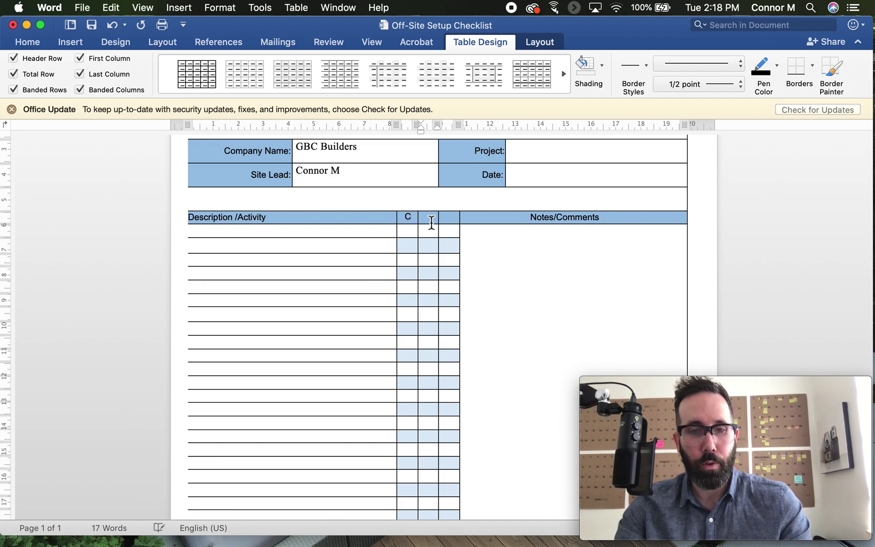
text(NS)
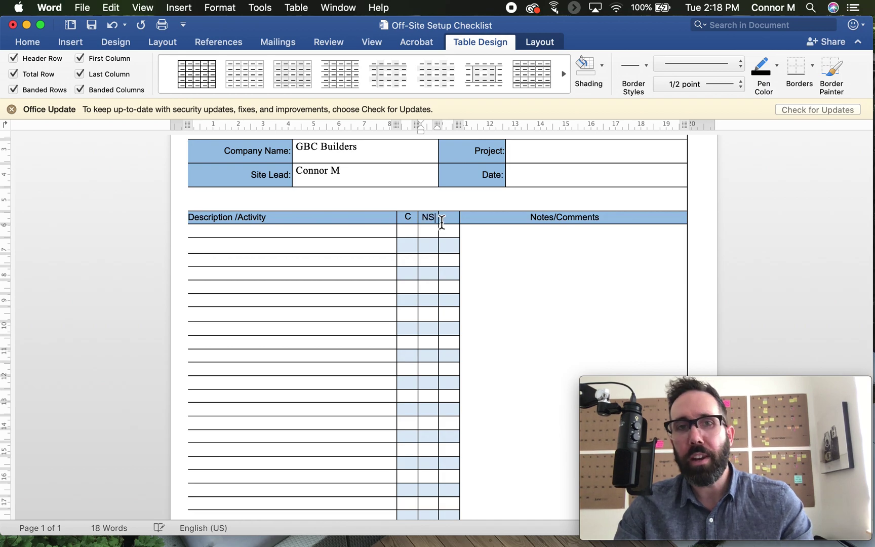
click(449, 221)
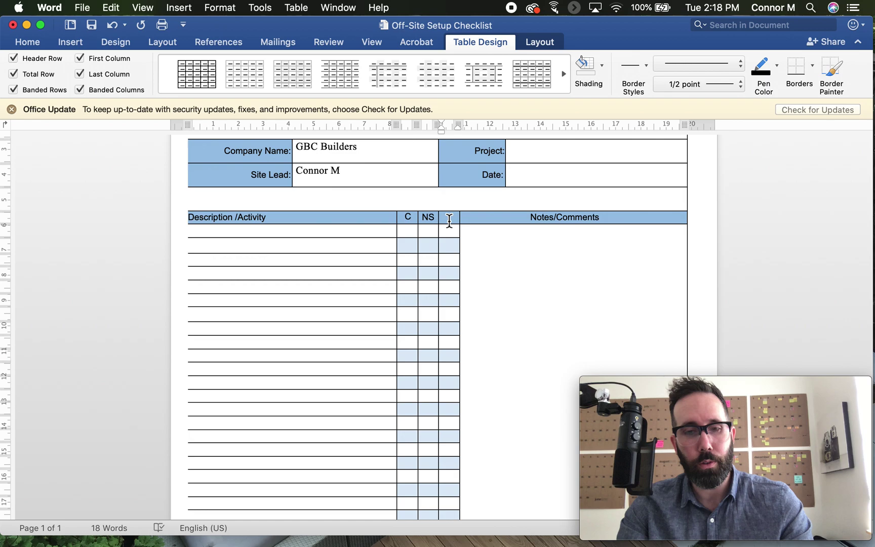
click(432, 200)
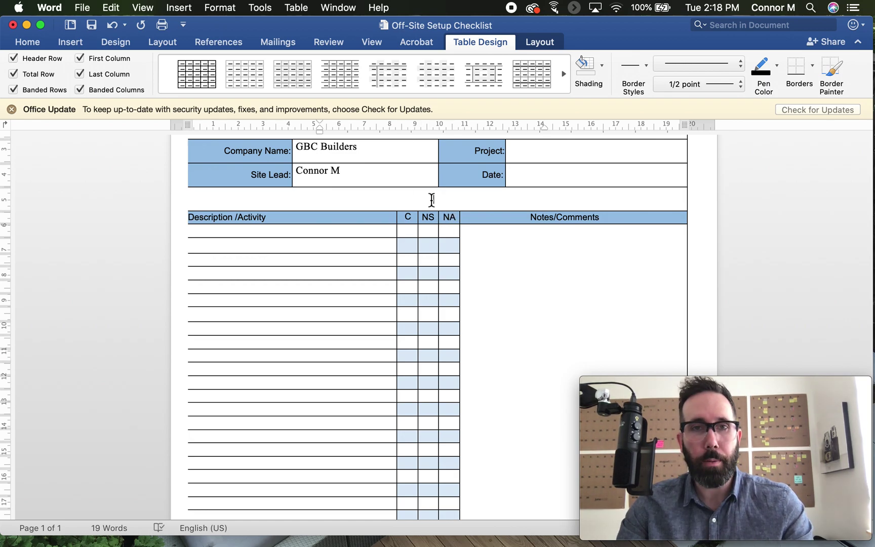
- Add the legend 'C - Complete, NS - Not Satisfactory, NA - Not Aplicable' above the table, left-aligned without indent
text(C -)
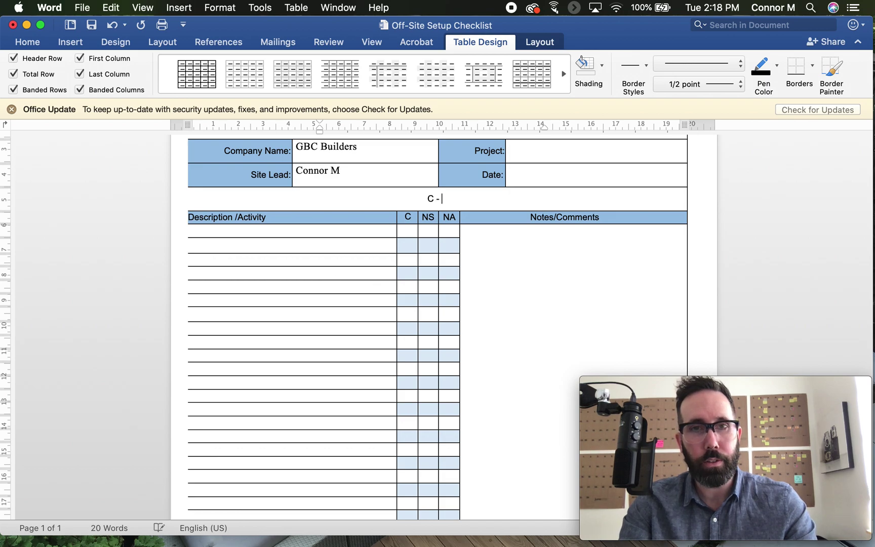
text( Comp)
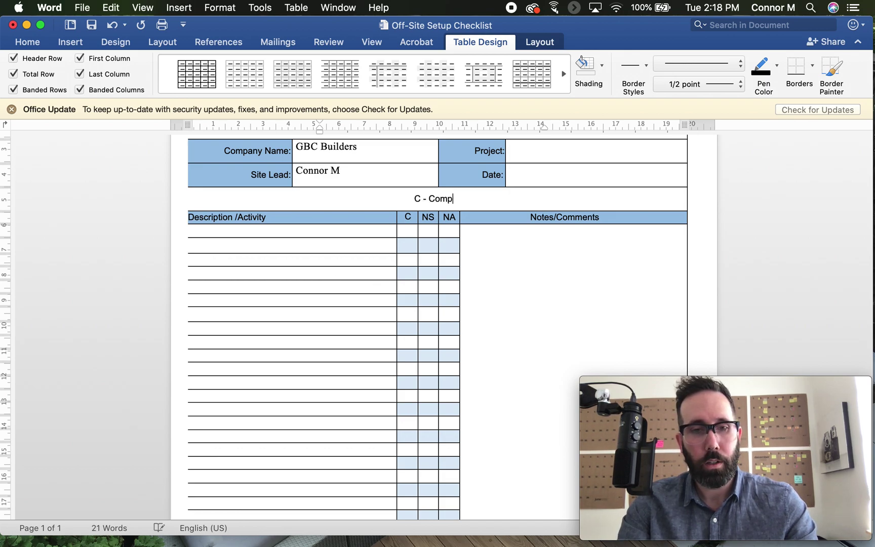
text(lete, )
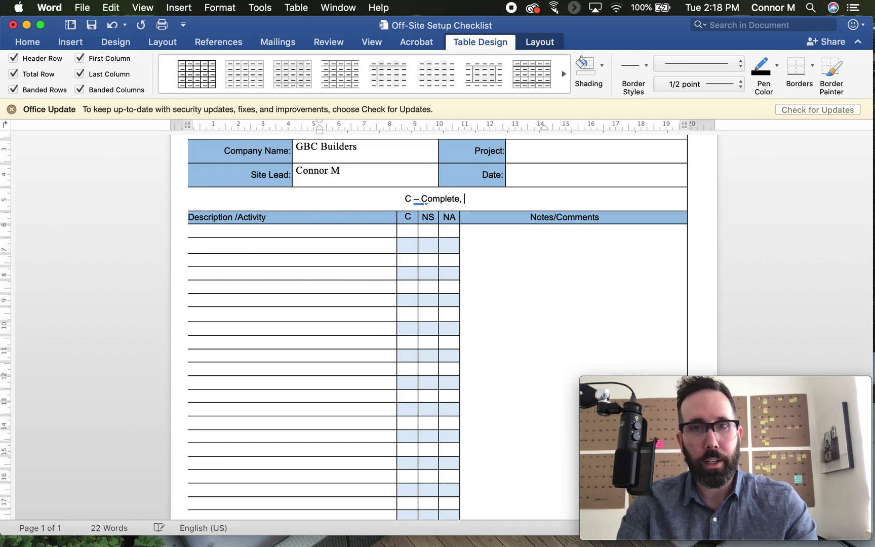
text(N)
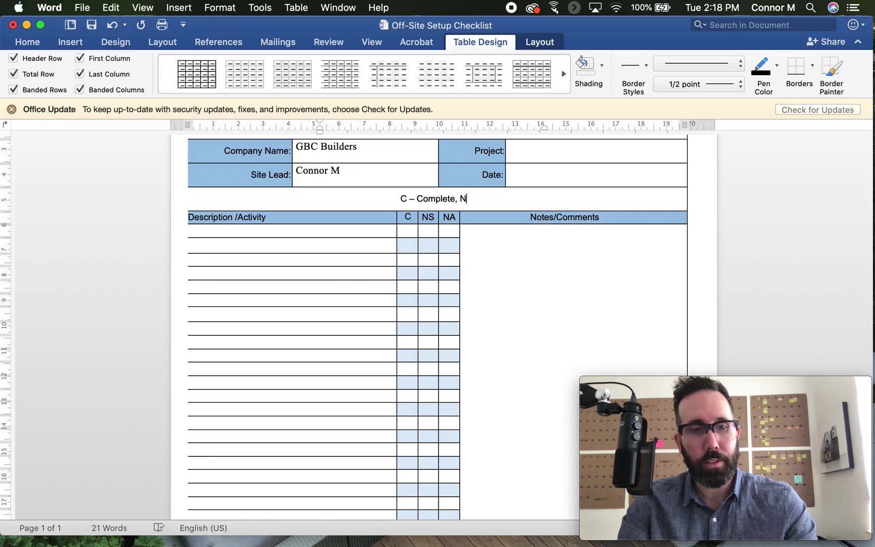
text(S - Not Sati)
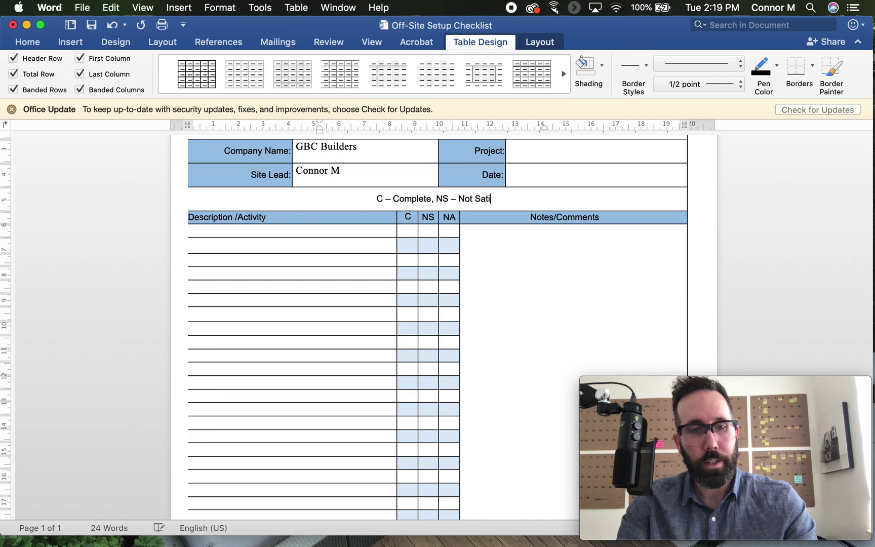
text(sfactory)
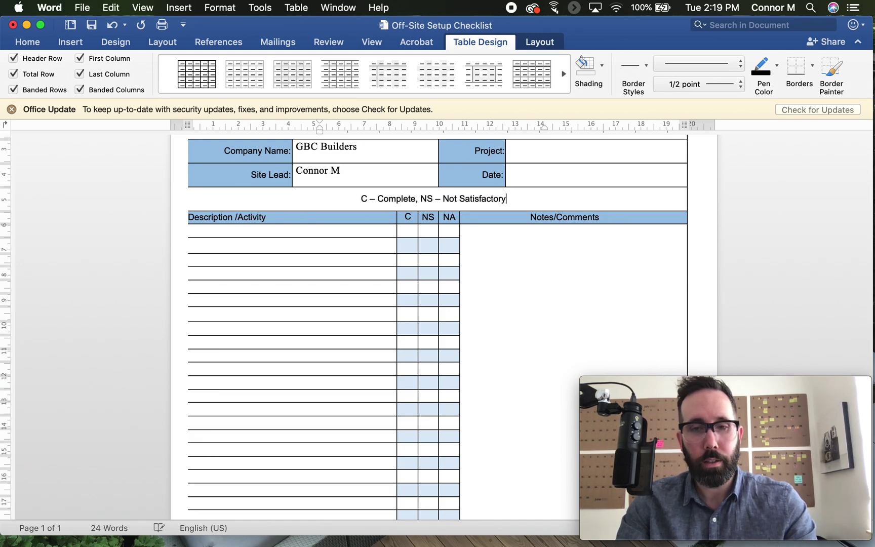
text(,)
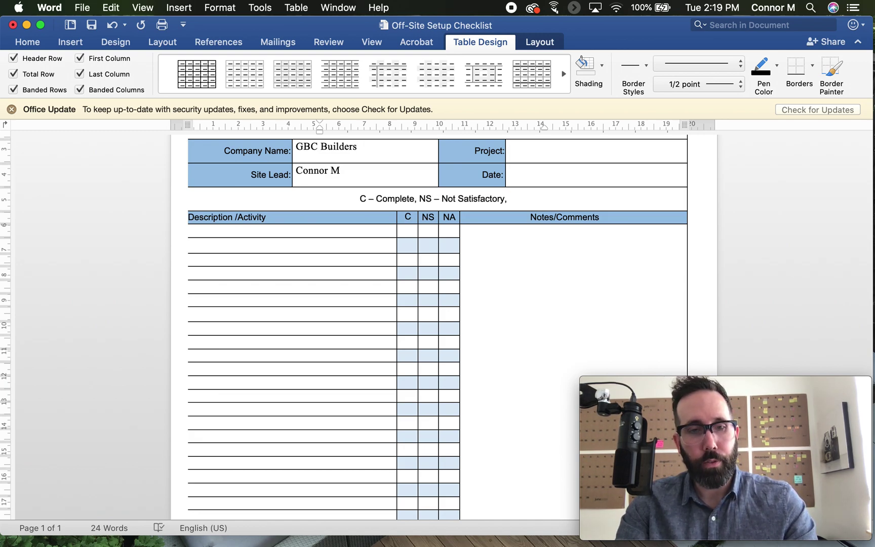
text( NA)
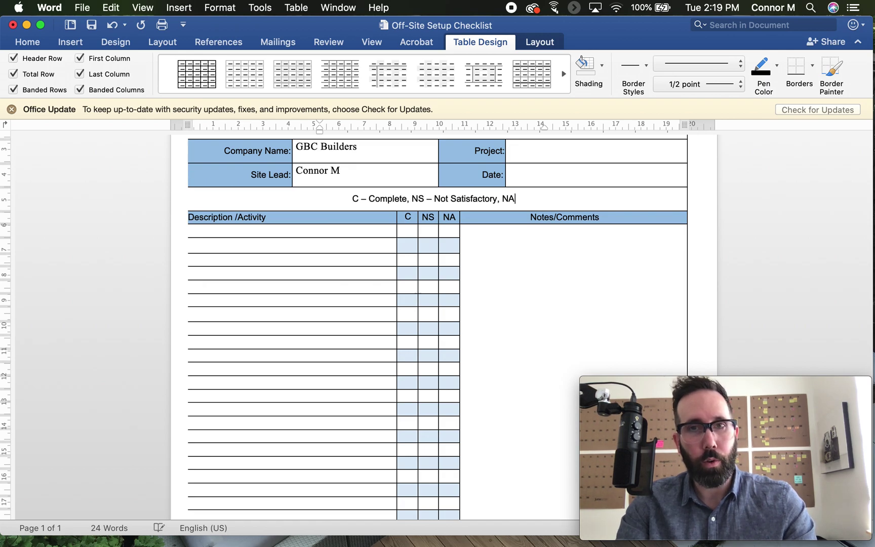
text( - No)
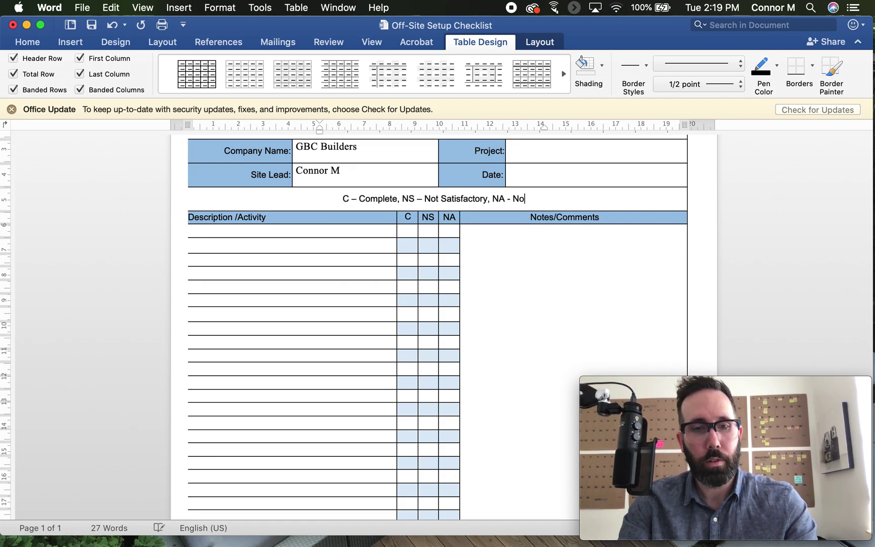
text(t Aplicable)
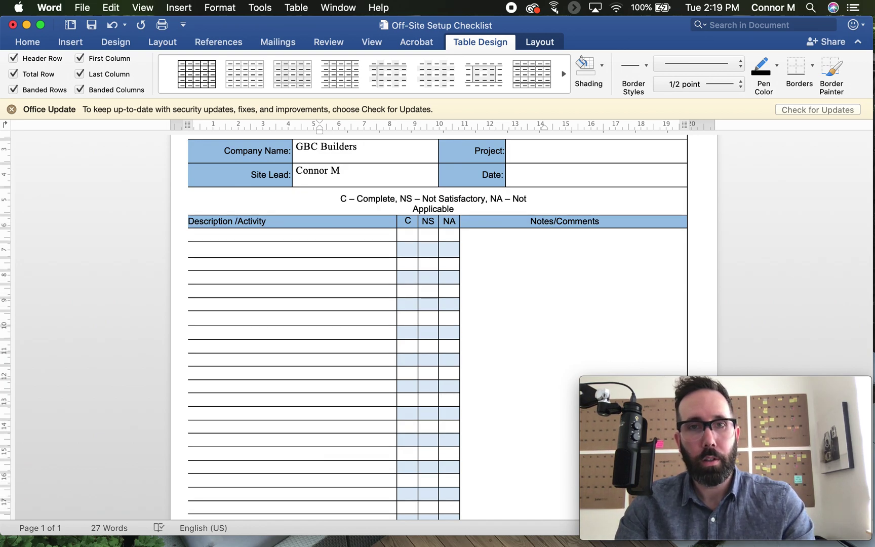
click(326, 201)
key(super+l)
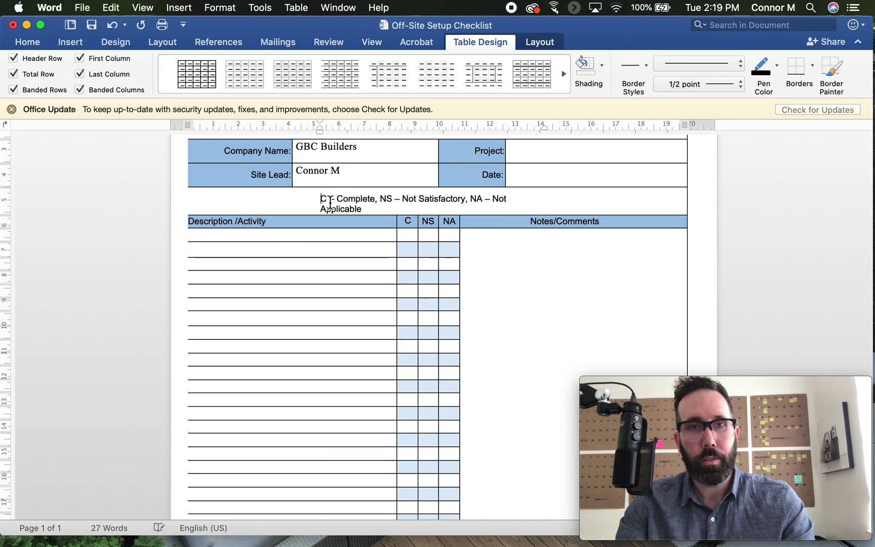
key(BackSpace)
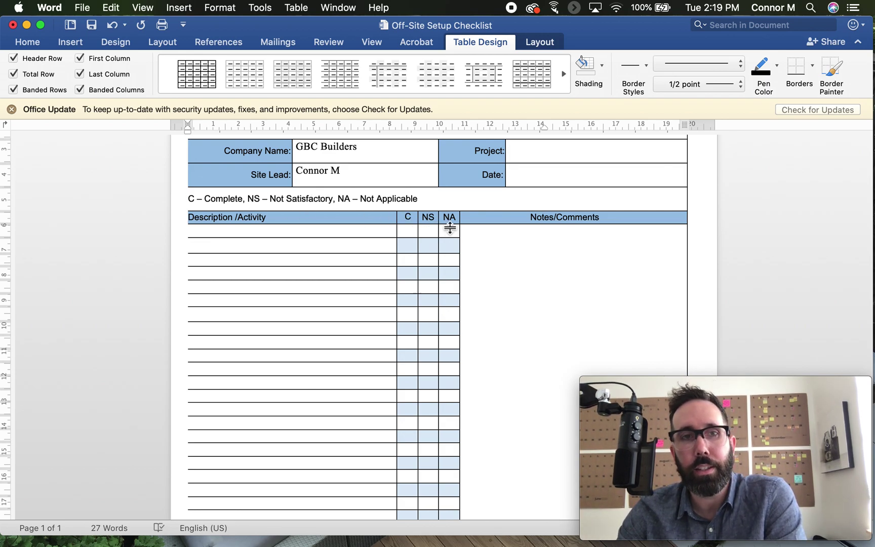
- Type Off-Site in the first Description/Activity cell of the table
scroll(305, 257, down, 2)
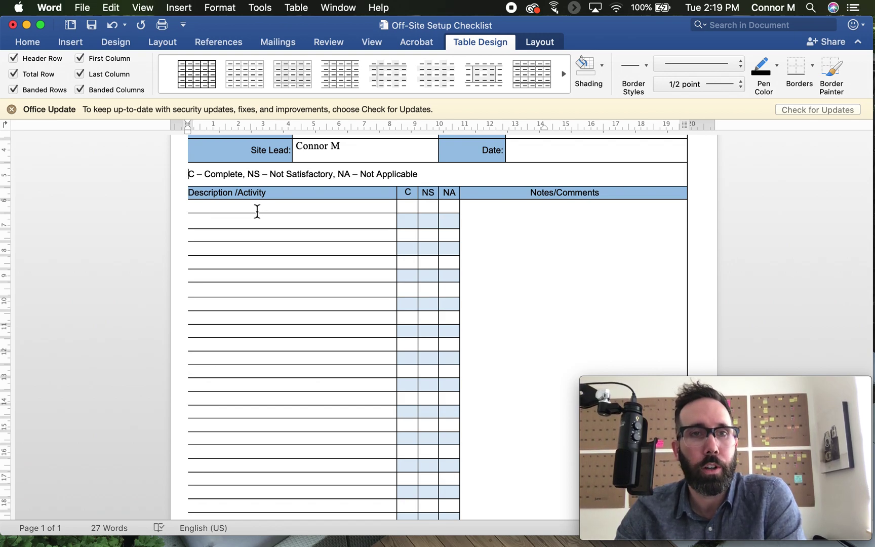
click(258, 210)
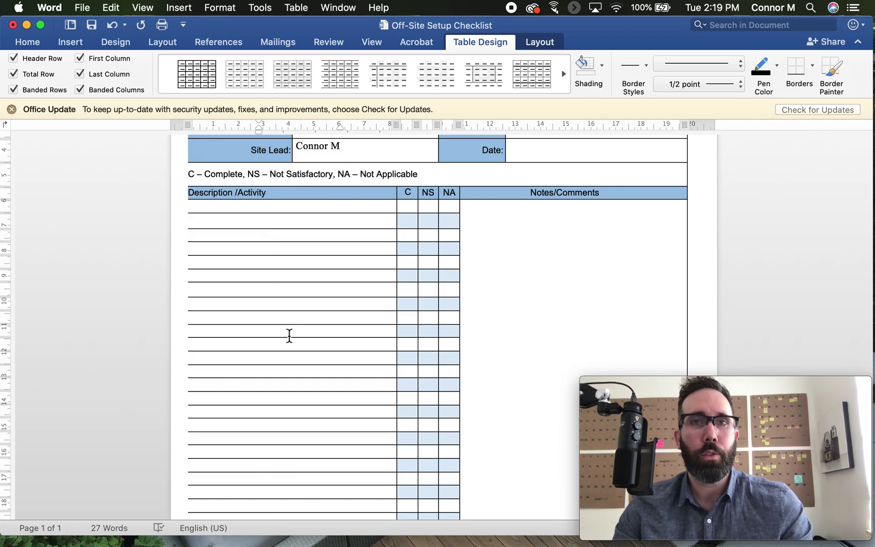
scroll(289, 336, down, 5)
scroll(289, 335, up, 3)
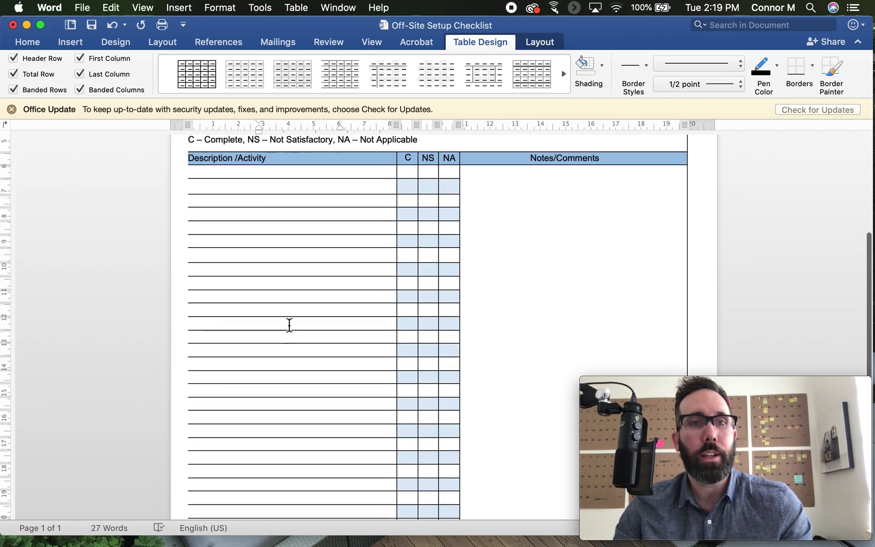
click(282, 175)
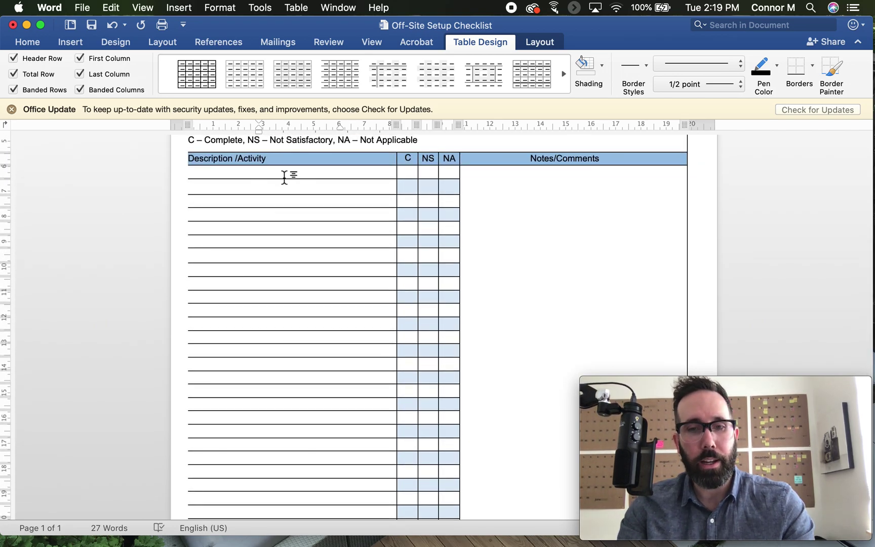
text(Off-)
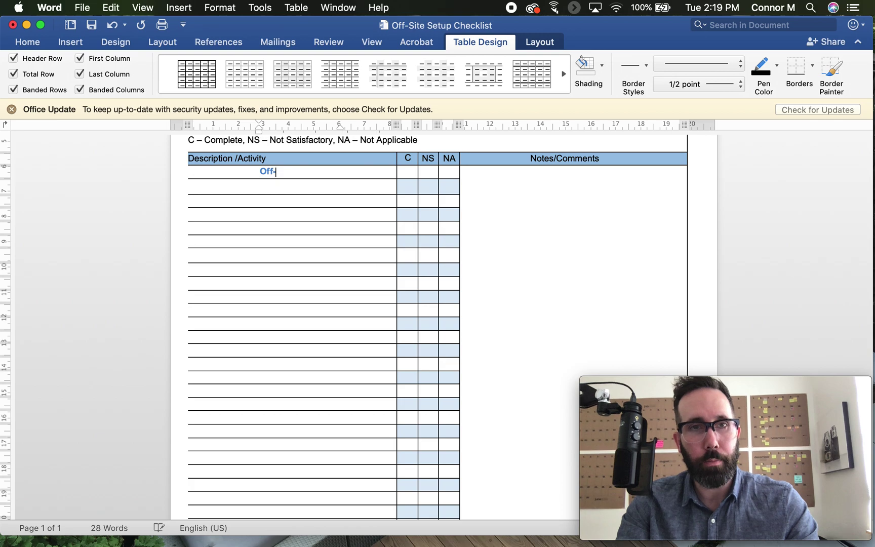
text(Site Setup)
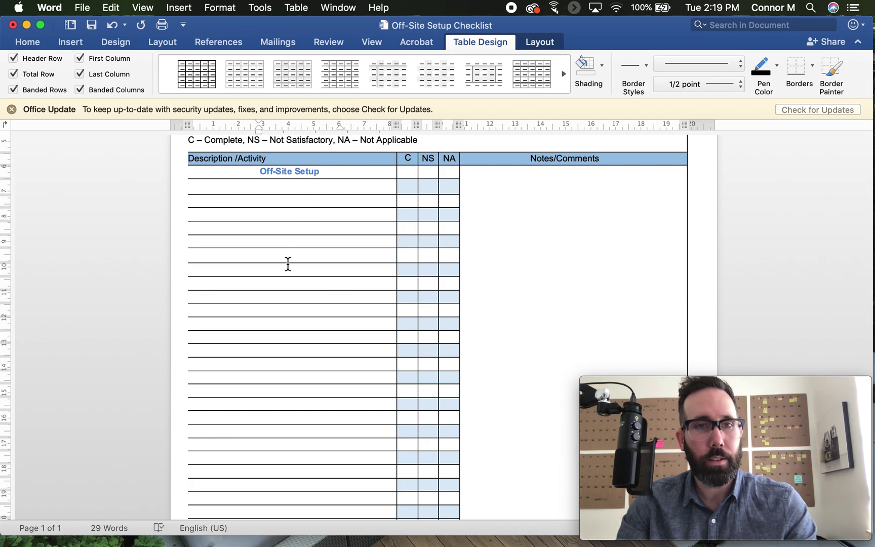
- Type On-Site Setup in a lower activity cell, correcting the capital N, and centre it
click(278, 301)
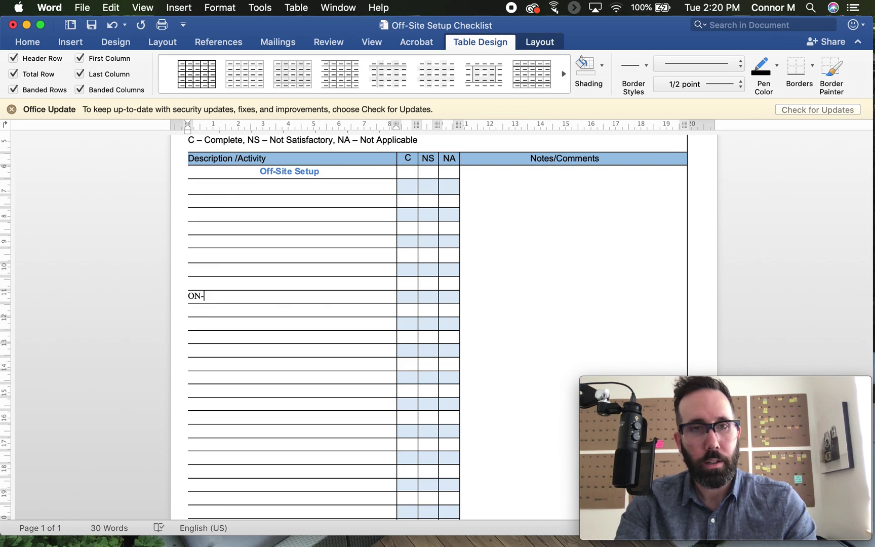
text(ON-)
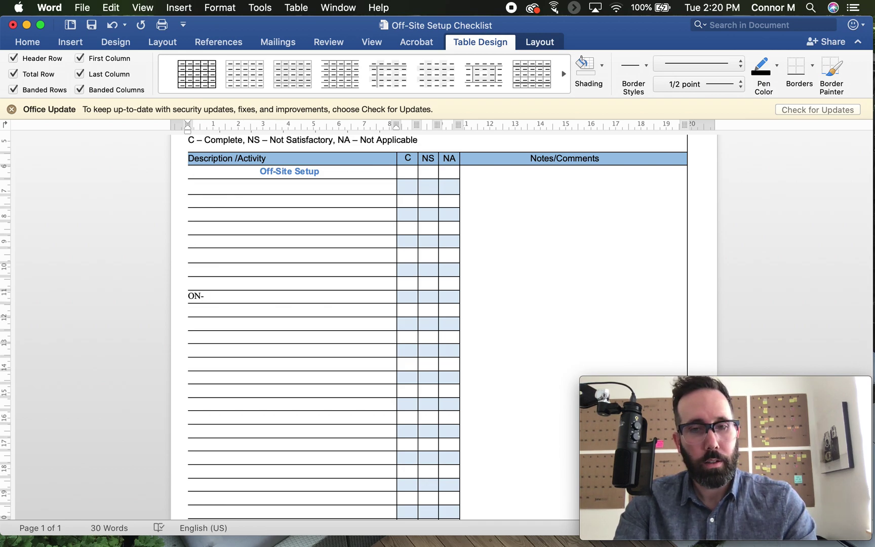
text(Site Setup)
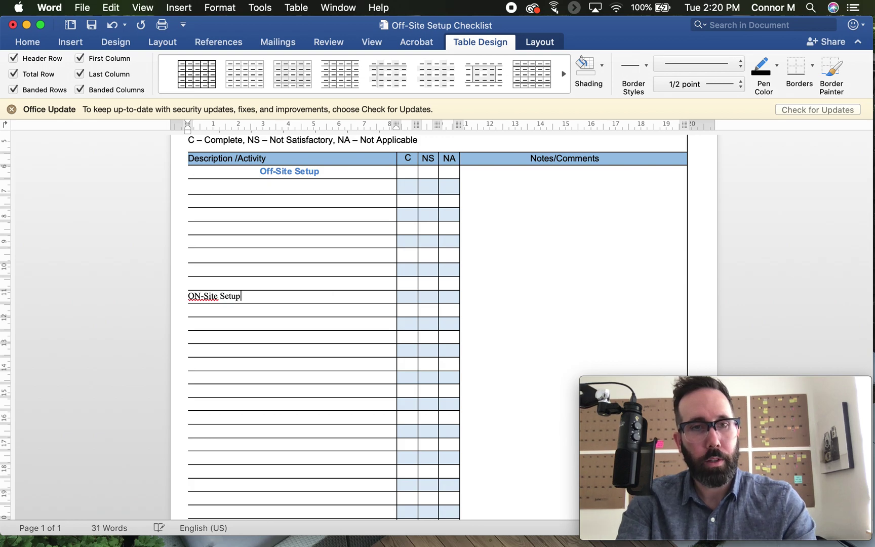
click(202, 296)
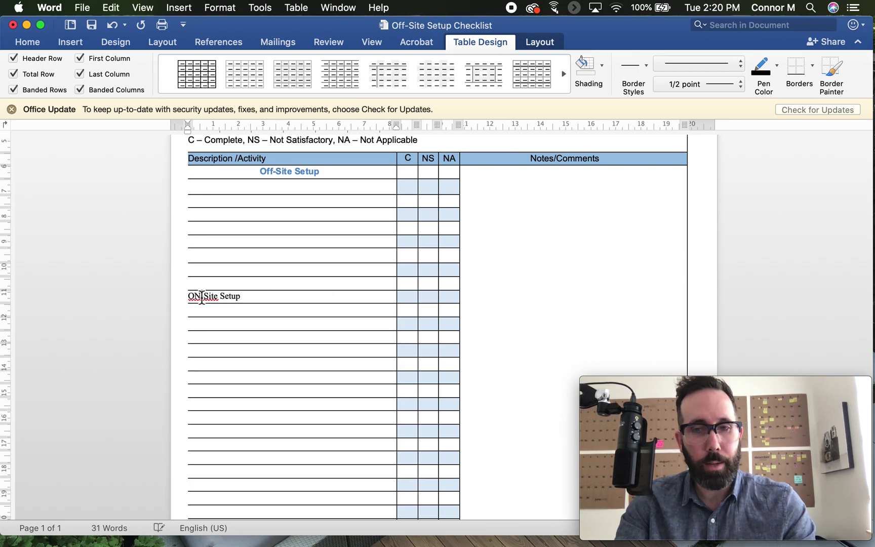
key(BackSpace)
text(n-)
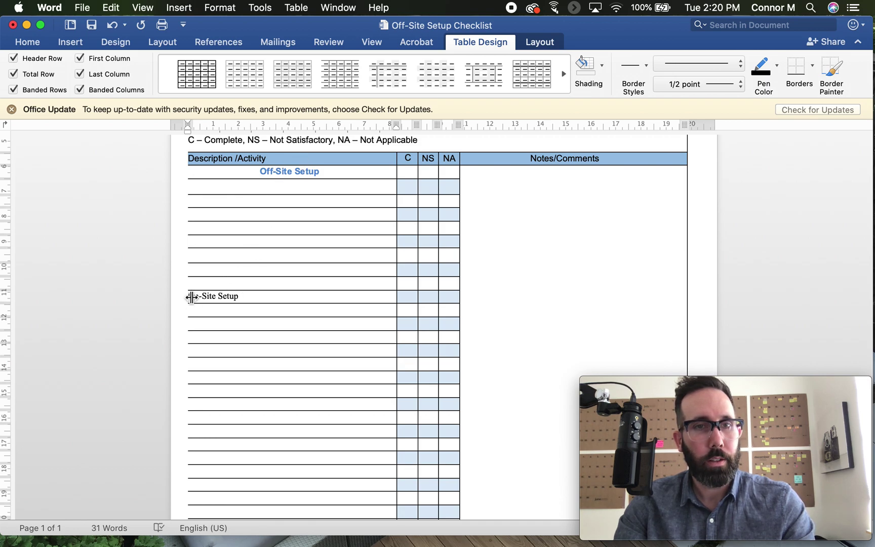
click(190, 297)
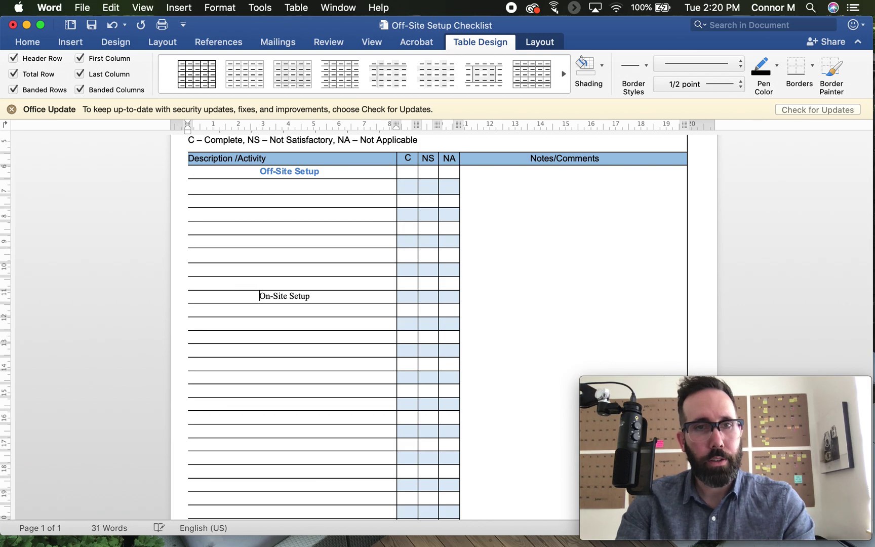
- Shade the Off-Site Setup cell light blue and apply the same shading to On-Site Setup
drag(319, 171, 258, 172)
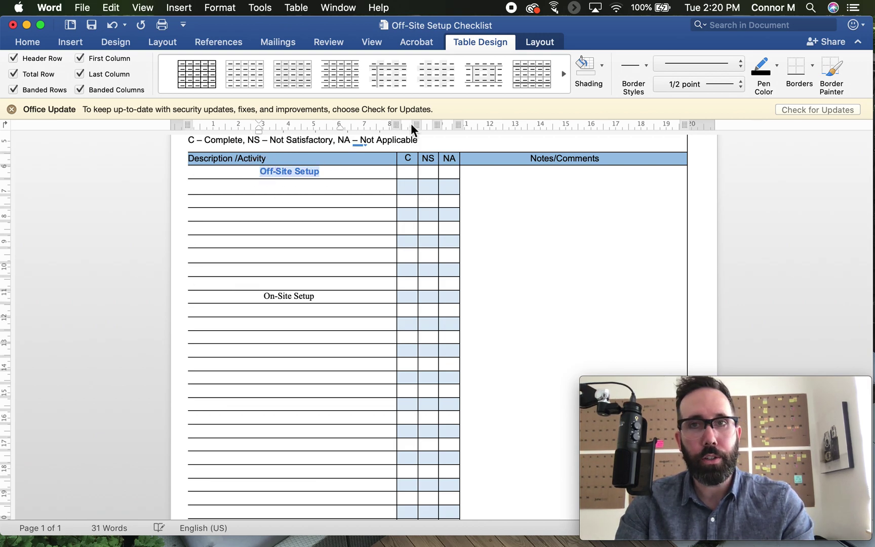
click(602, 66)
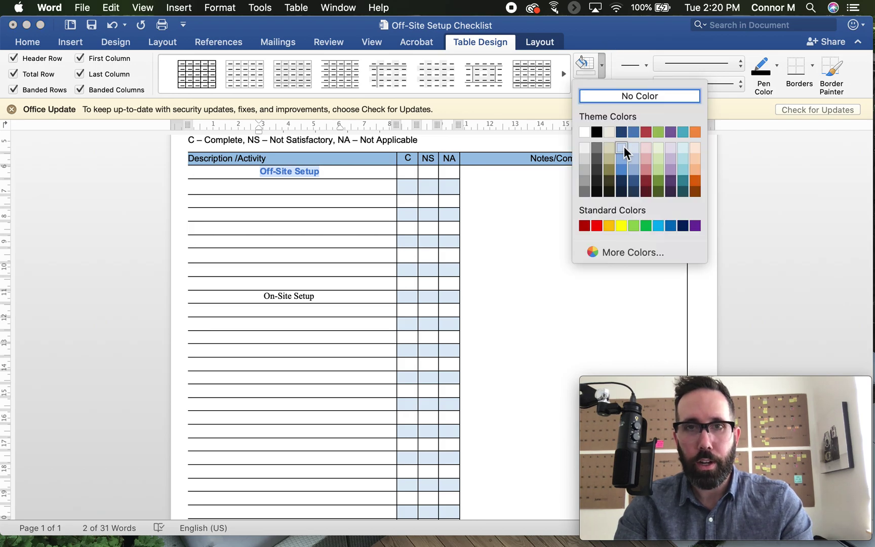
click(622, 148)
drag(323, 300, 262, 298)
click(583, 70)
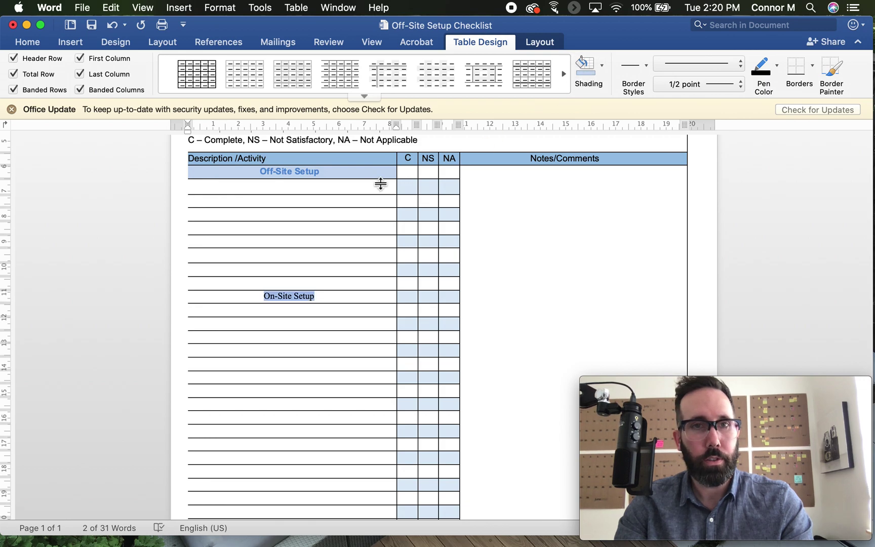
- Change the Off-Site Setup text colour to black
double_click(302, 172)
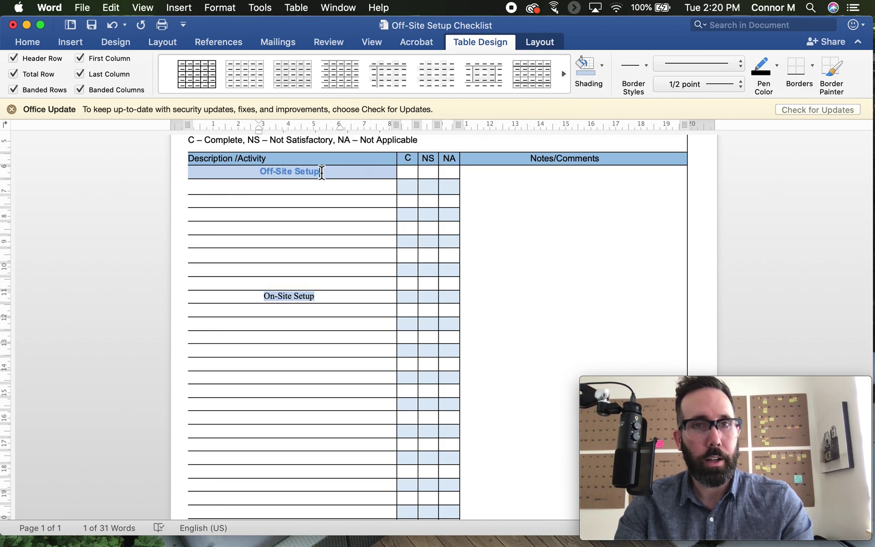
drag(320, 172, 259, 172)
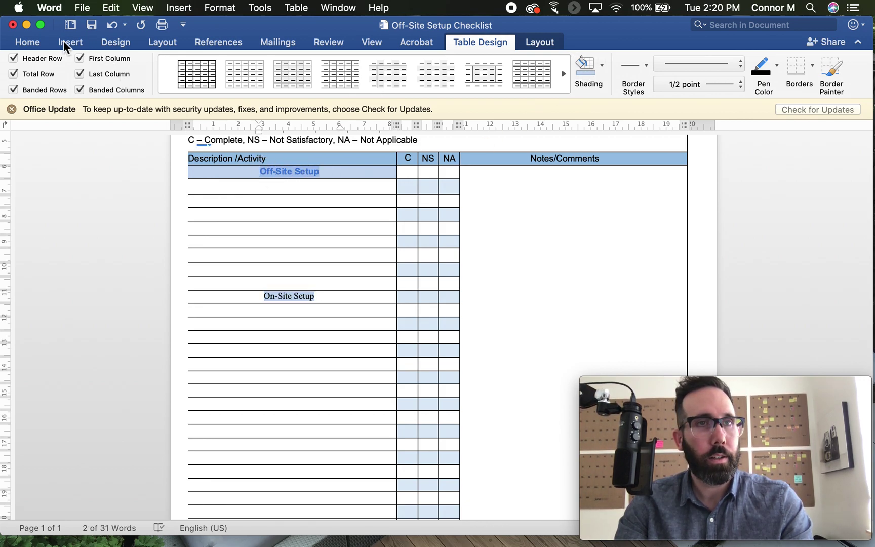
click(36, 43)
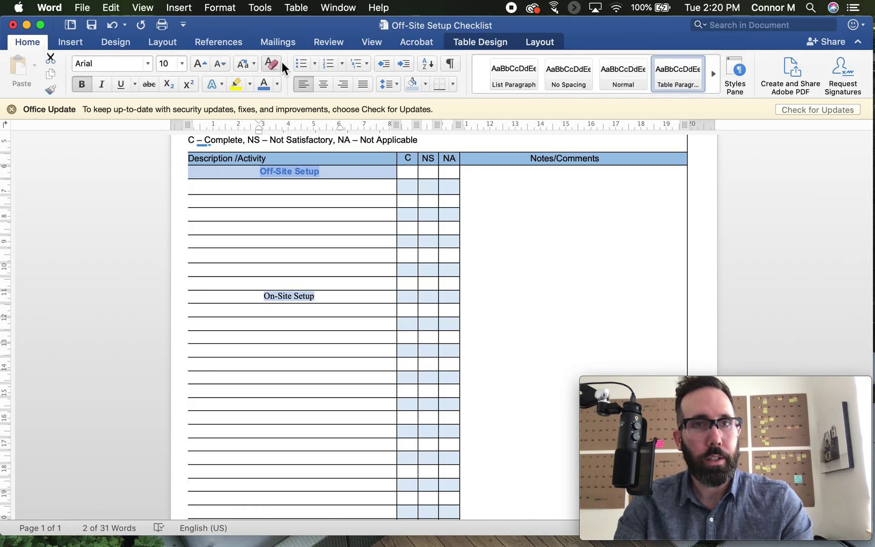
click(276, 84)
click(279, 145)
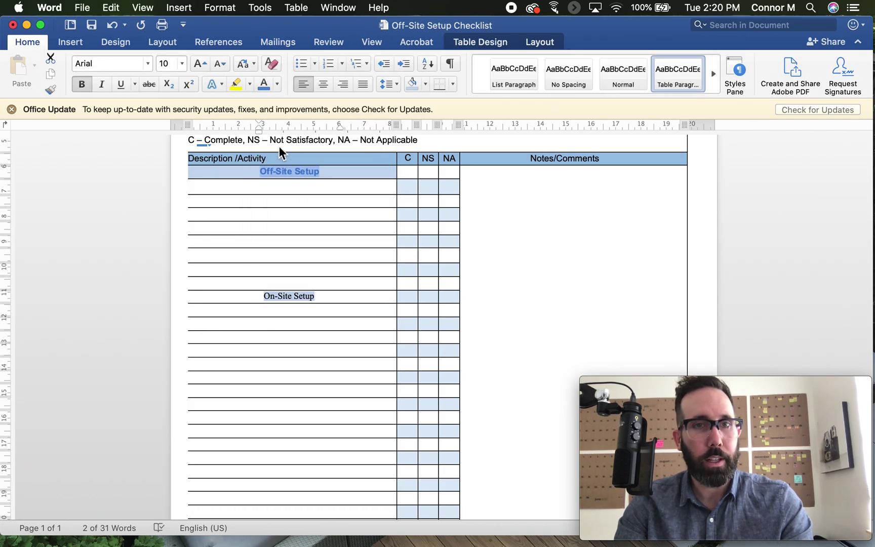
- Make On-Site Setup bold Arial and shade its cell light blue
triple_click(316, 295)
click(316, 295)
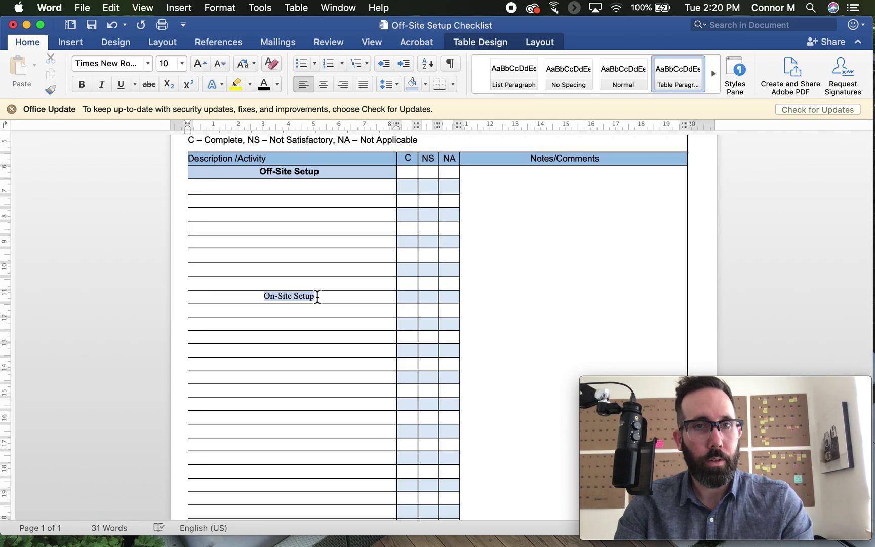
drag(317, 295, 255, 294)
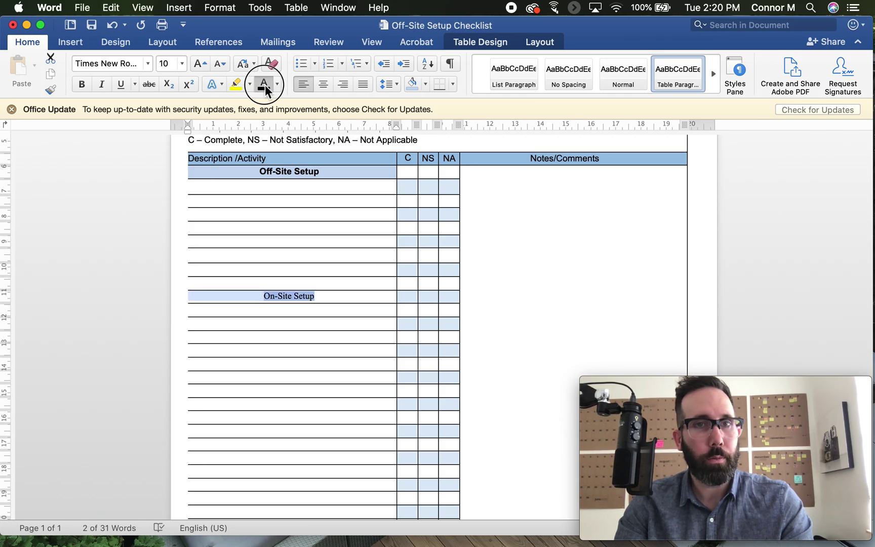
click(149, 66)
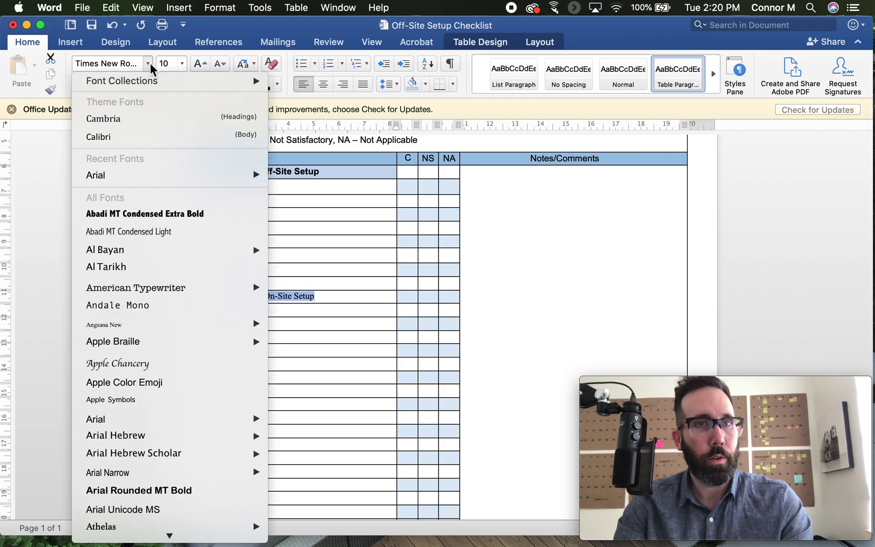
mouse_move(249, 176)
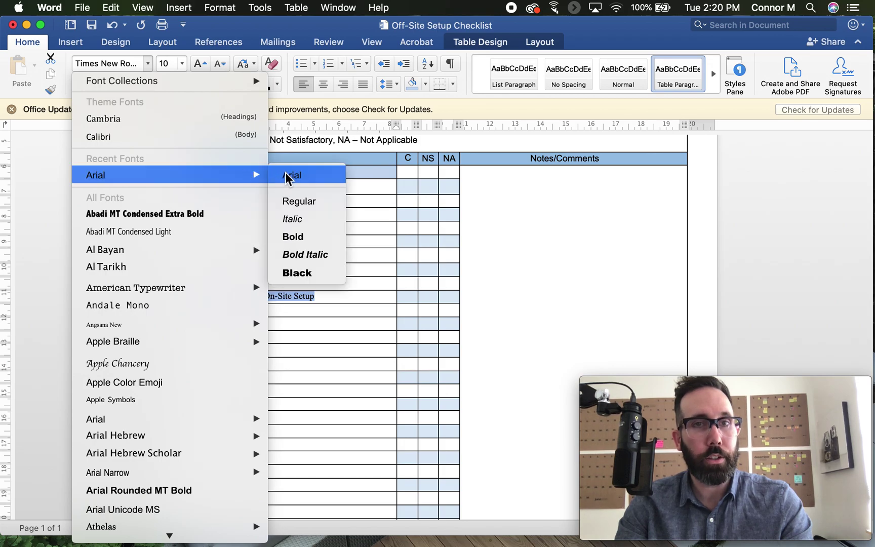
click(286, 175)
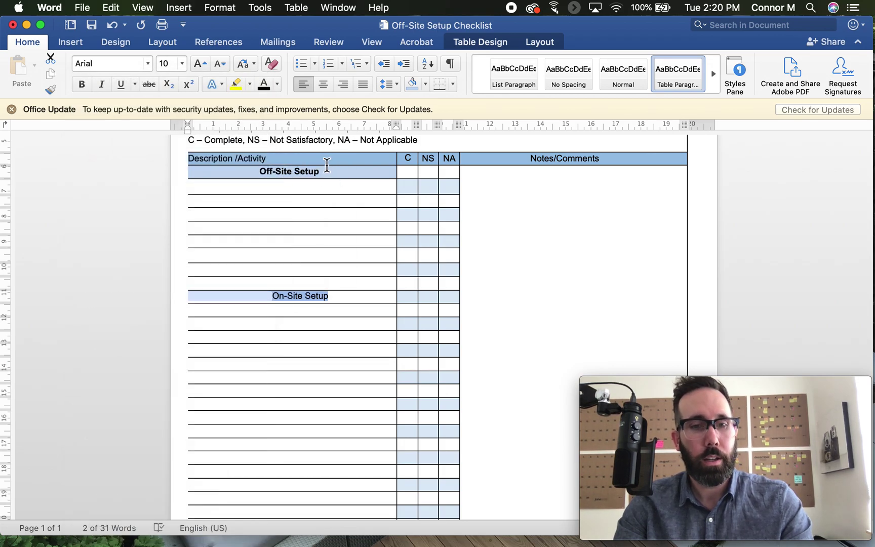
key(super+b)
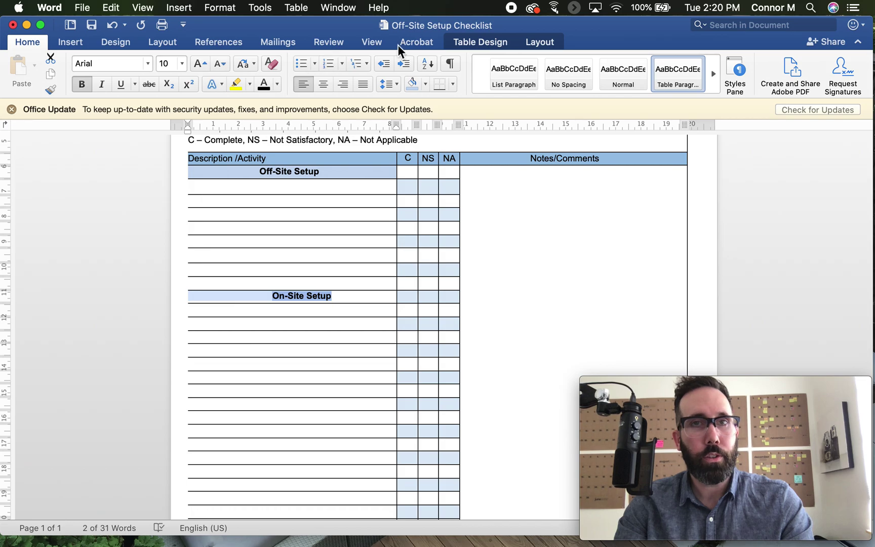
click(484, 37)
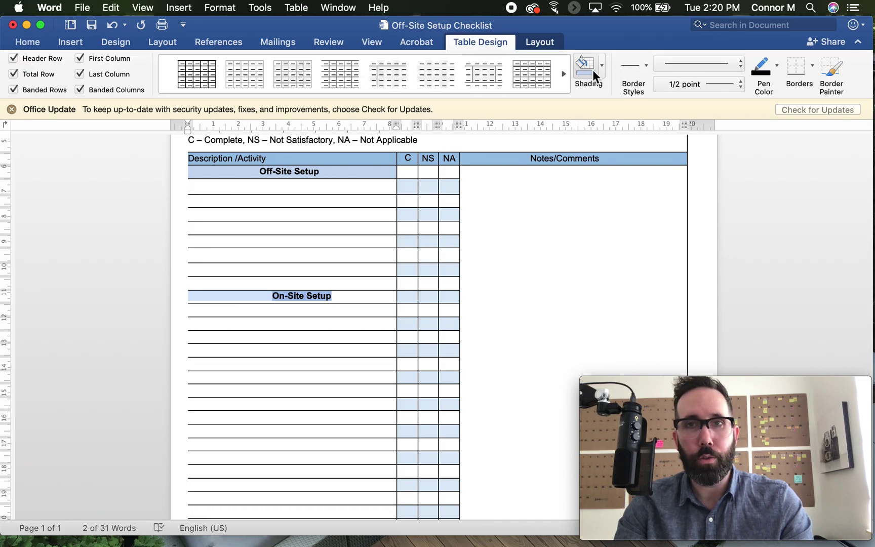
click(590, 76)
- Delete the extra leading space before On-Site Setup
click(362, 229)
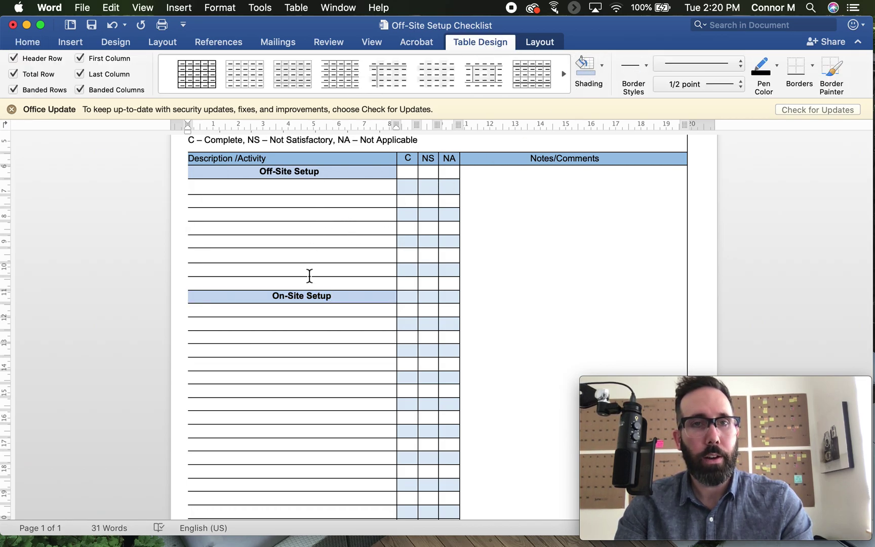
click(265, 295)
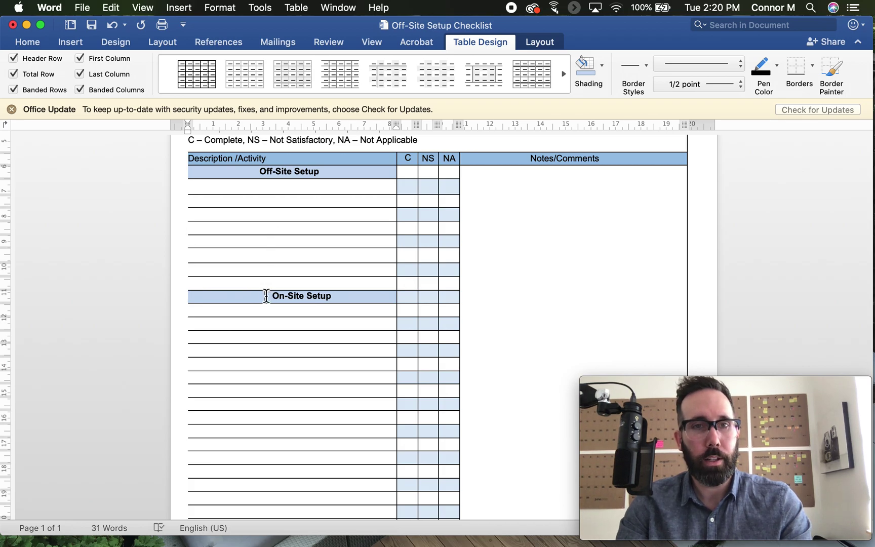
key(BackSpace)
key(BackSpace)
key(BackSpace)
key(BackSpace)
key(BackSpace)
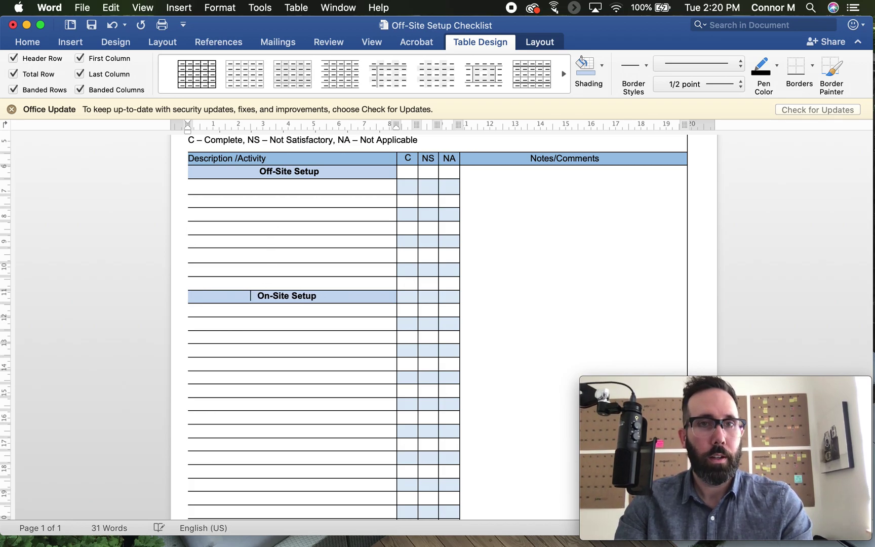
- Switch to Arial and type 'Notice of Project (+$50,000)' in the first Off-Site Setup row
click(243, 190)
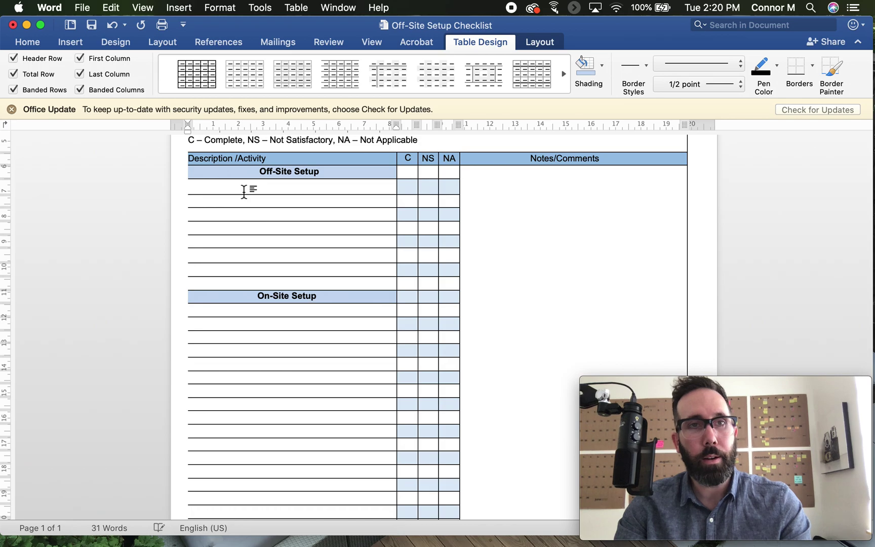
click(31, 42)
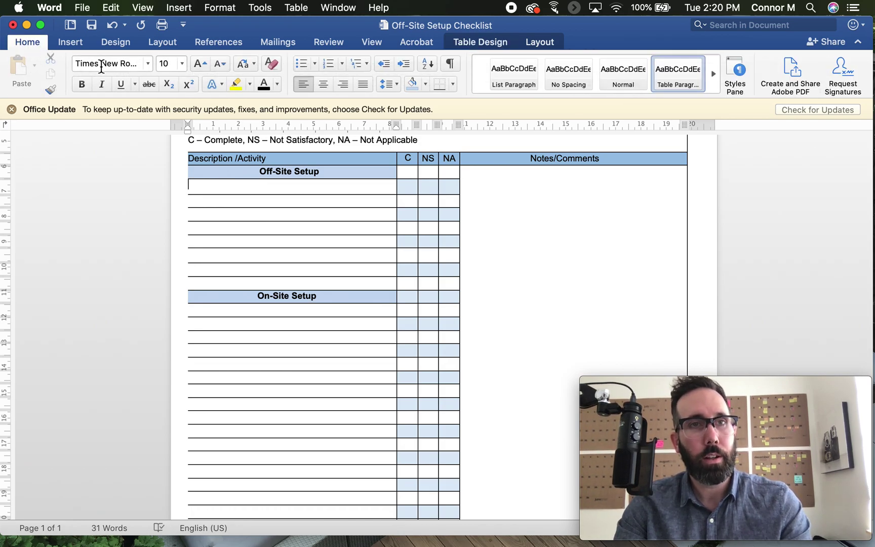
click(147, 63)
mouse_move(151, 176)
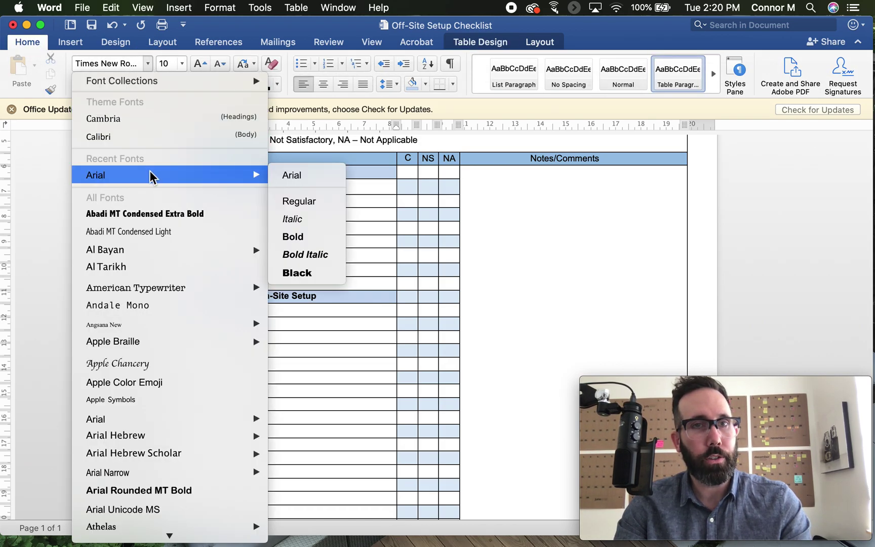
click(290, 175)
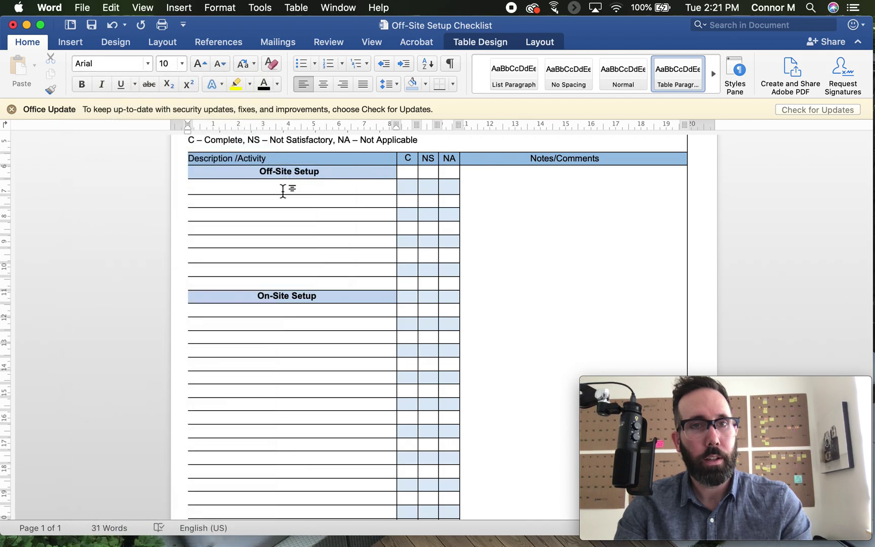
text(Notice of Pr)
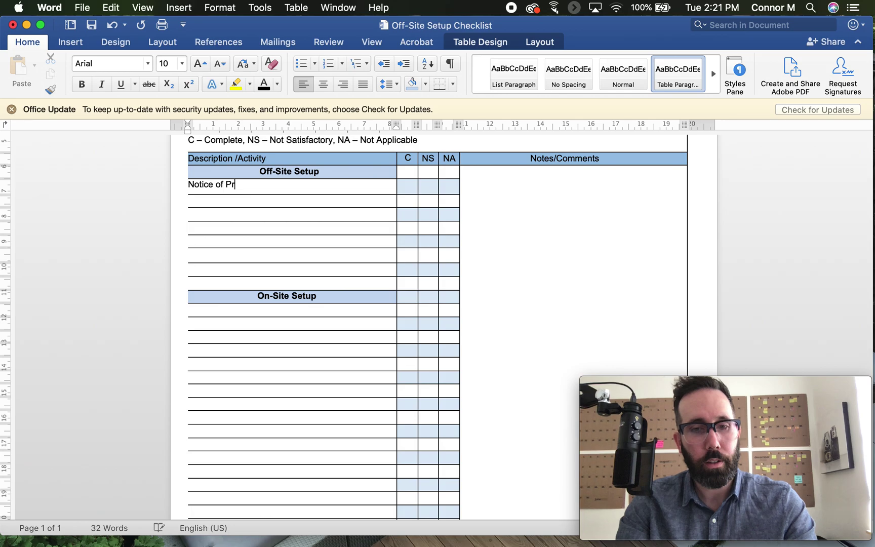
text(jed)
key(BackSpace)
key(BackSpace)
key(BackSpace)
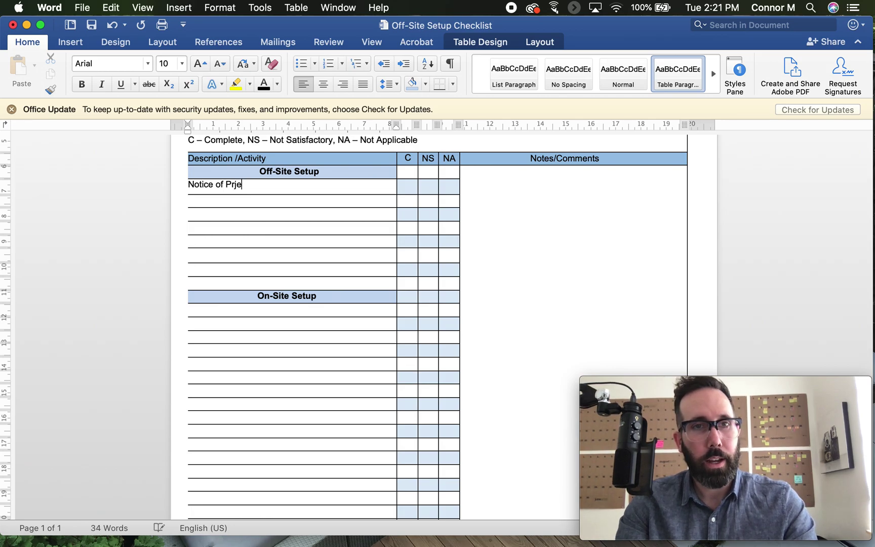
text(oject ()
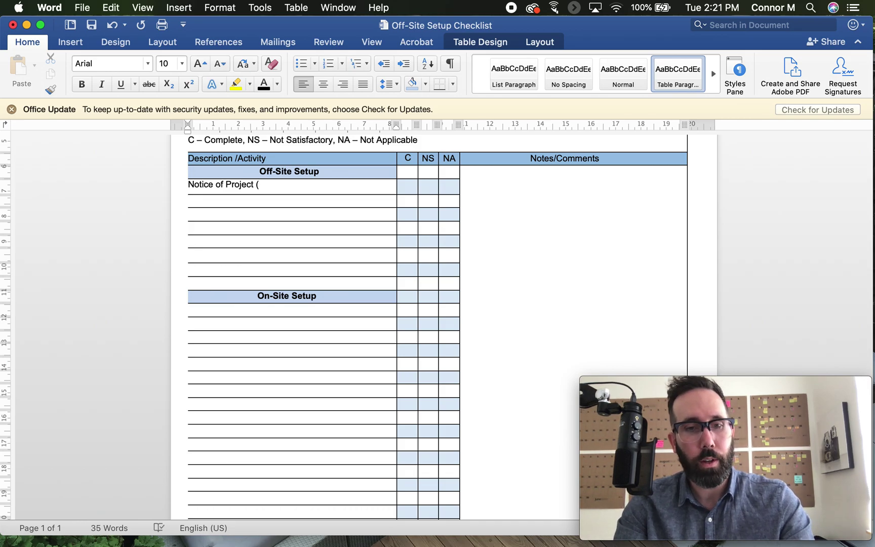
text(+)
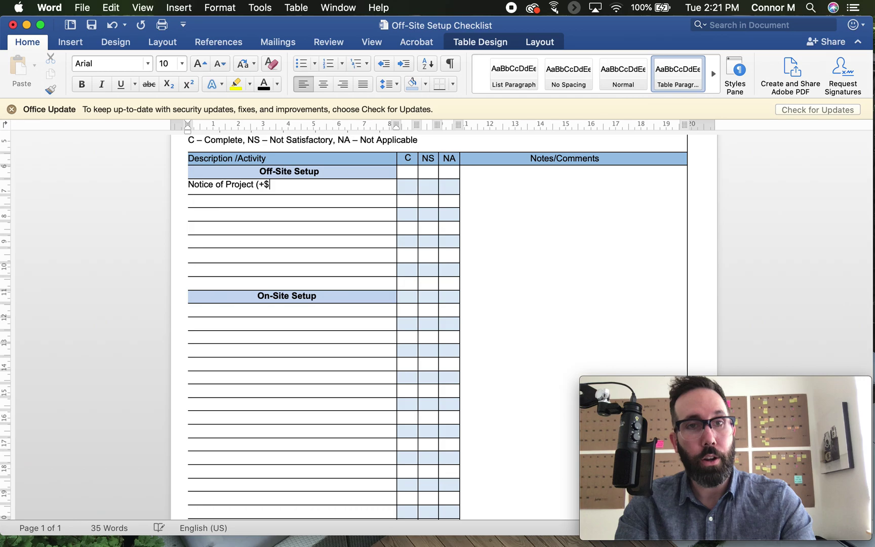
text($50,000)
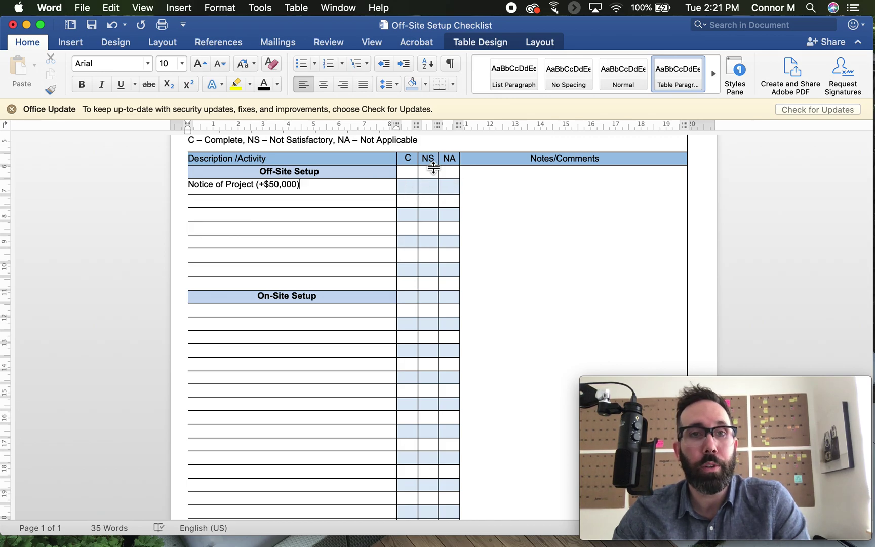
- Type 'DSS Report Complete' in the second Off-Site row and set it to Arial
click(313, 205)
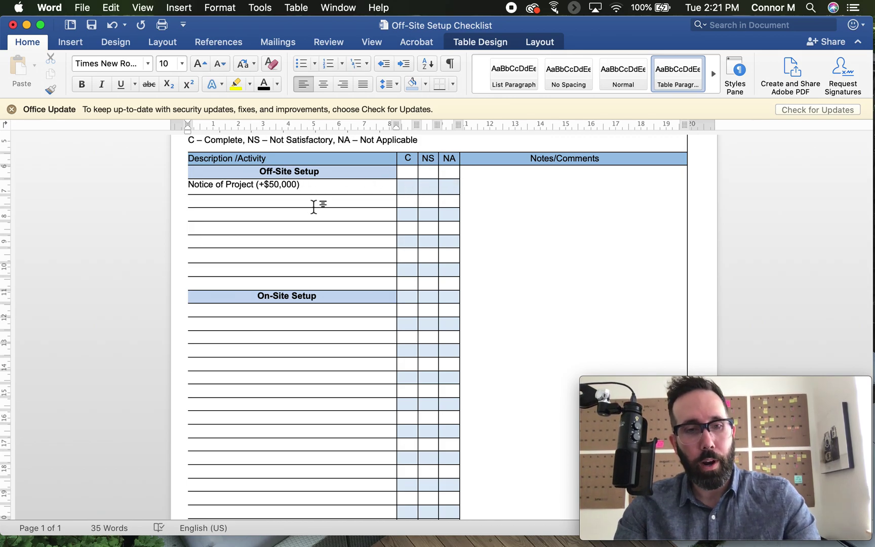
text(DSS R)
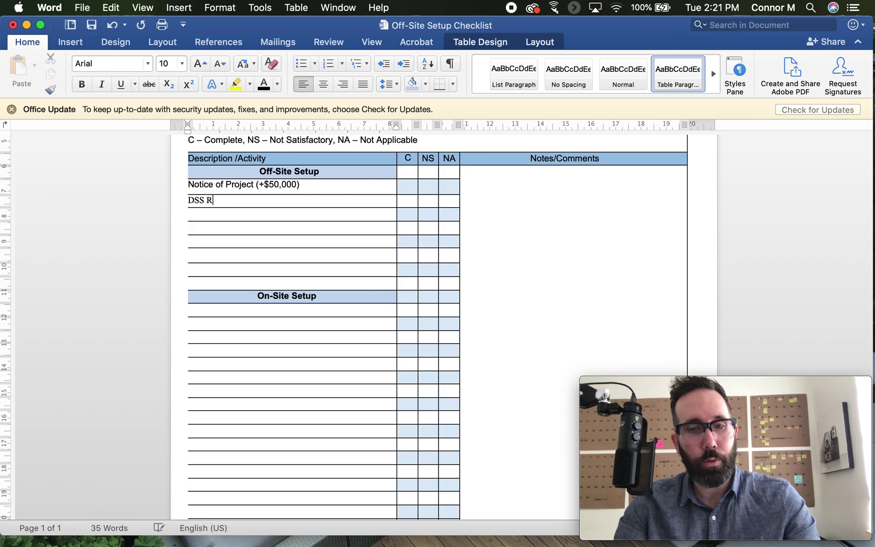
text(eport Comnpl)
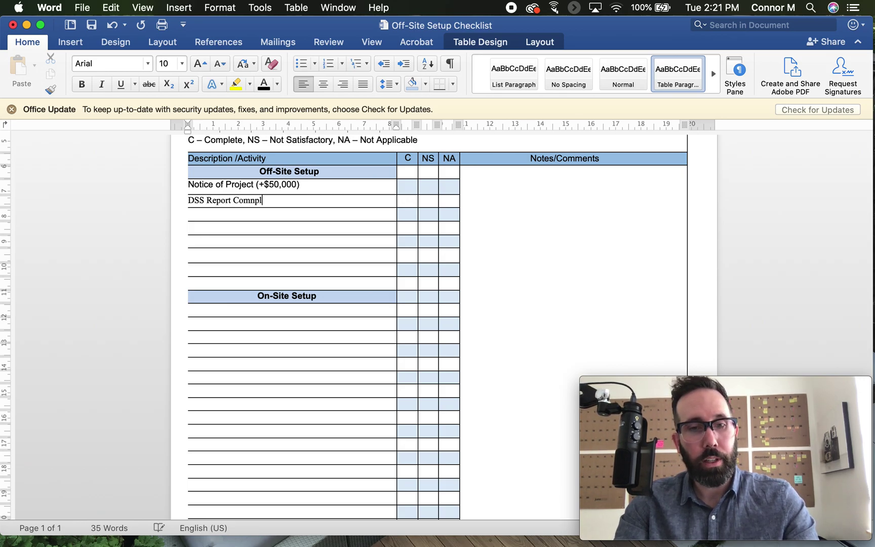
text(ete)
key(Left)
key(Left)
key(Left)
key(Left)
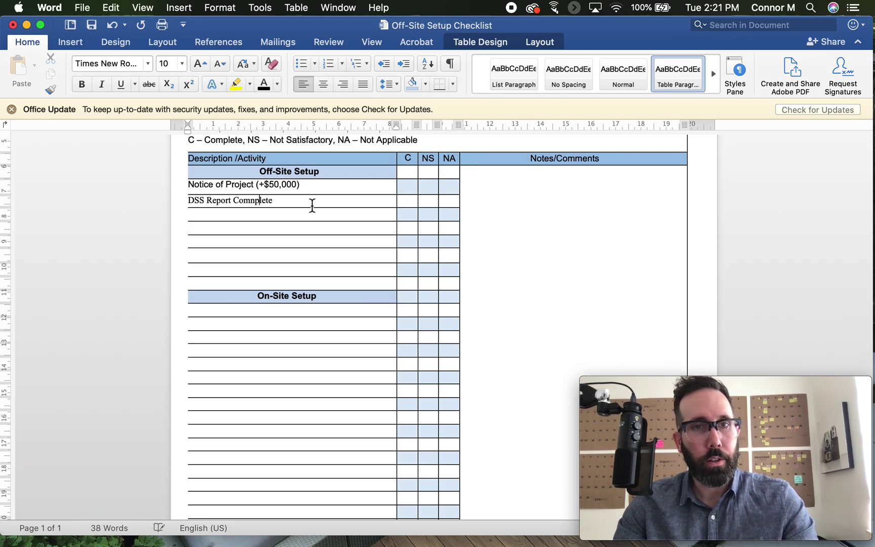
key(BackSpace)
drag(287, 201, 193, 203)
click(146, 64)
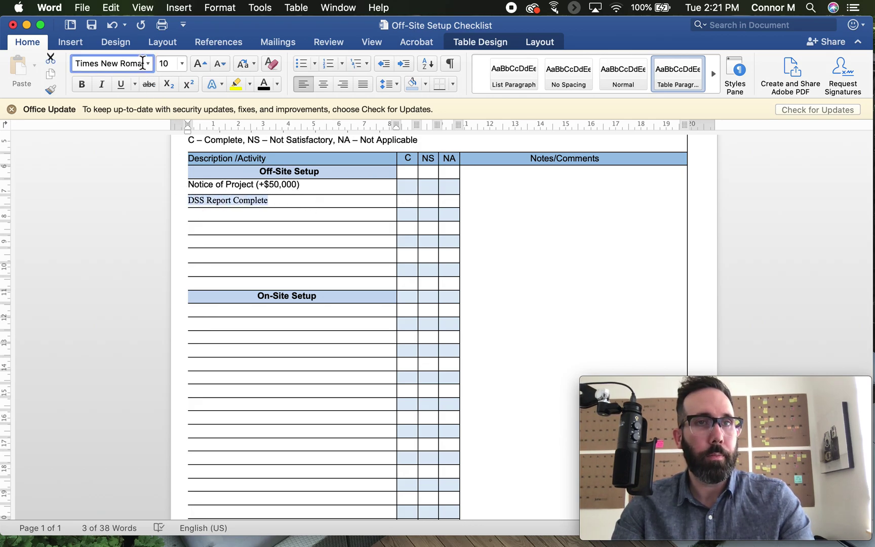
click(148, 64)
mouse_move(212, 175)
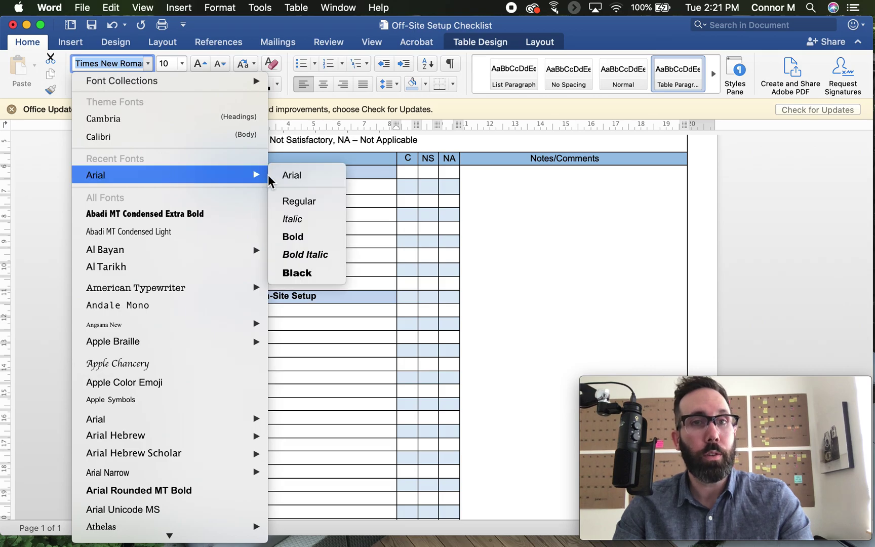
click(285, 184)
scroll(318, 228, up, 4)
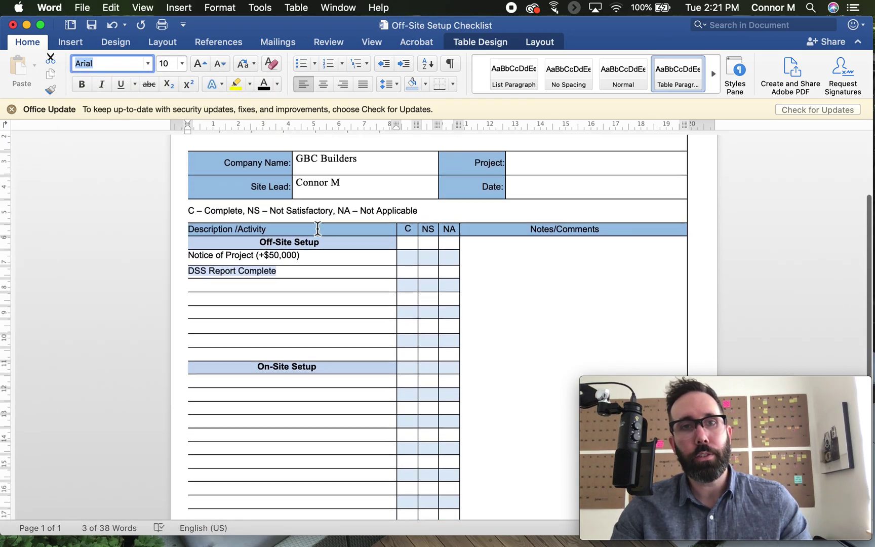
scroll(317, 228, down, 2)
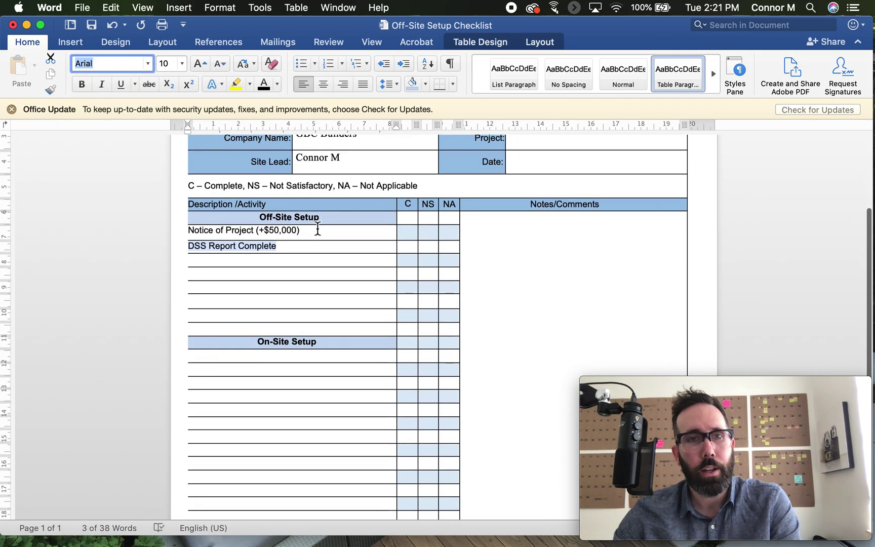
scroll(371, 222, down, 1)
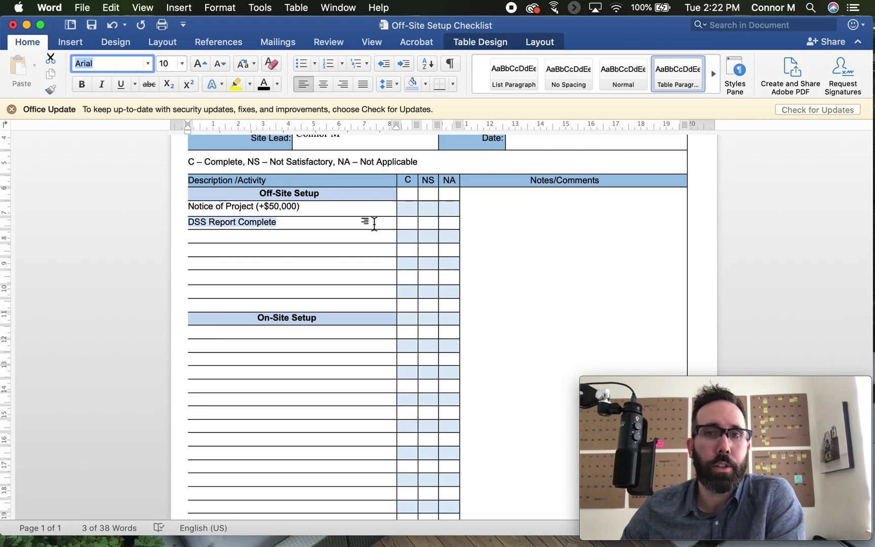
scroll(375, 223, up, 3)
scroll(371, 223, up, 2)
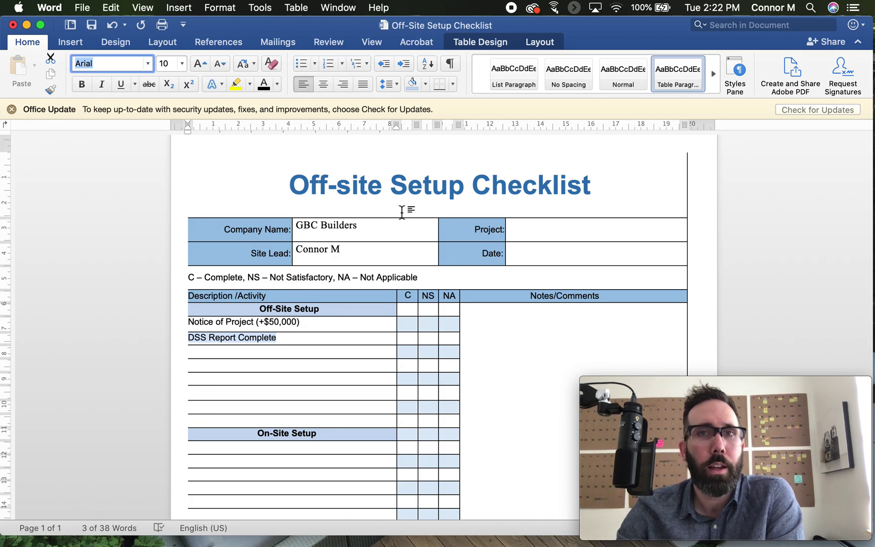
scroll(440, 194, down, 3)
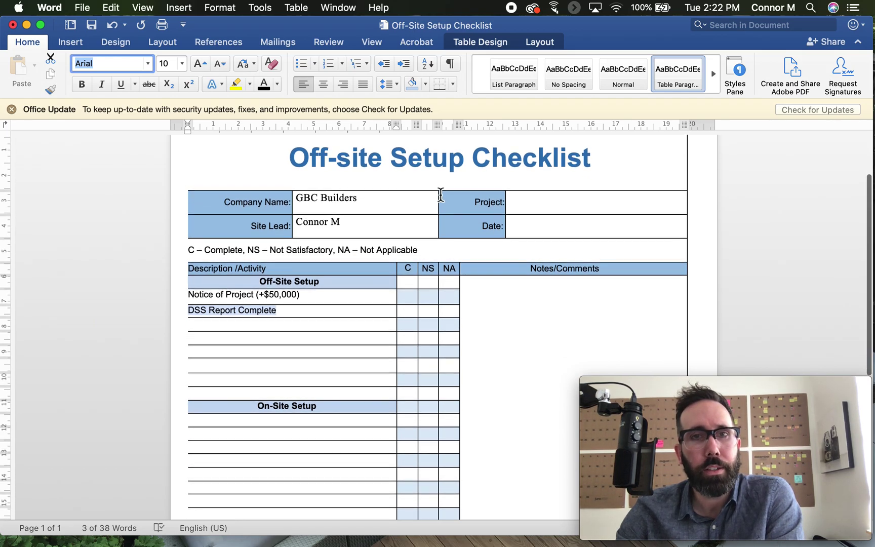